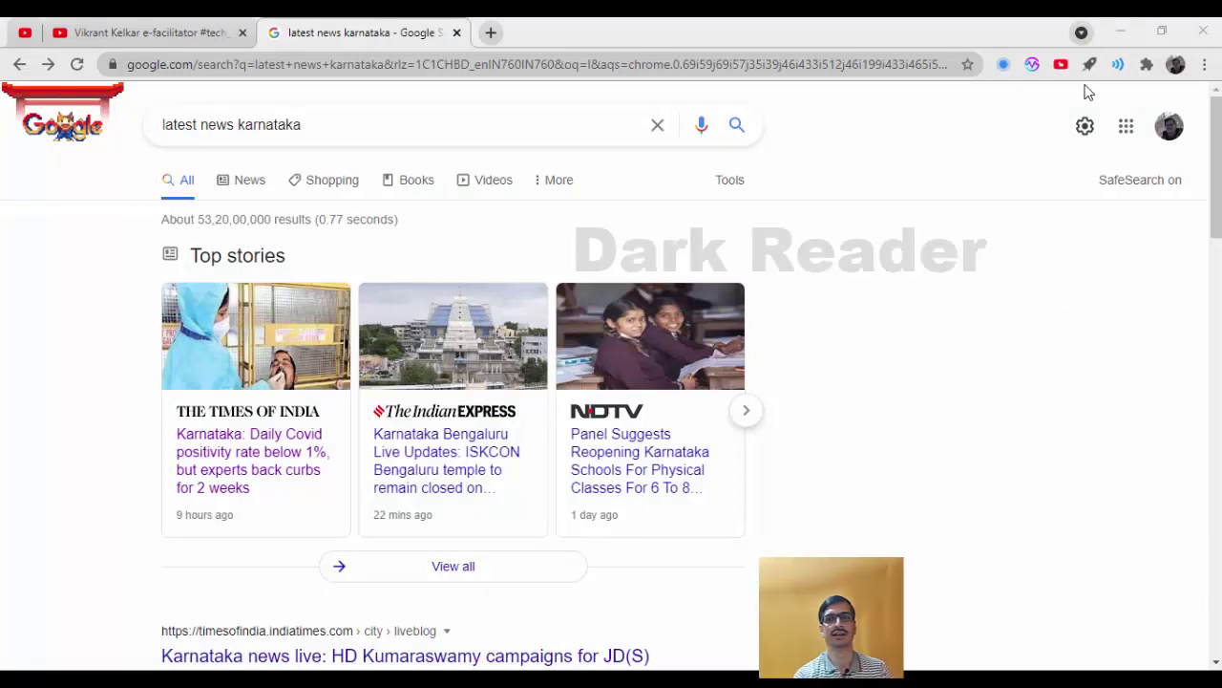
# - Turn on the Dark Reader extension and reload the Google results page for "latest news karnataka"
pyautogui.click(1147, 65)
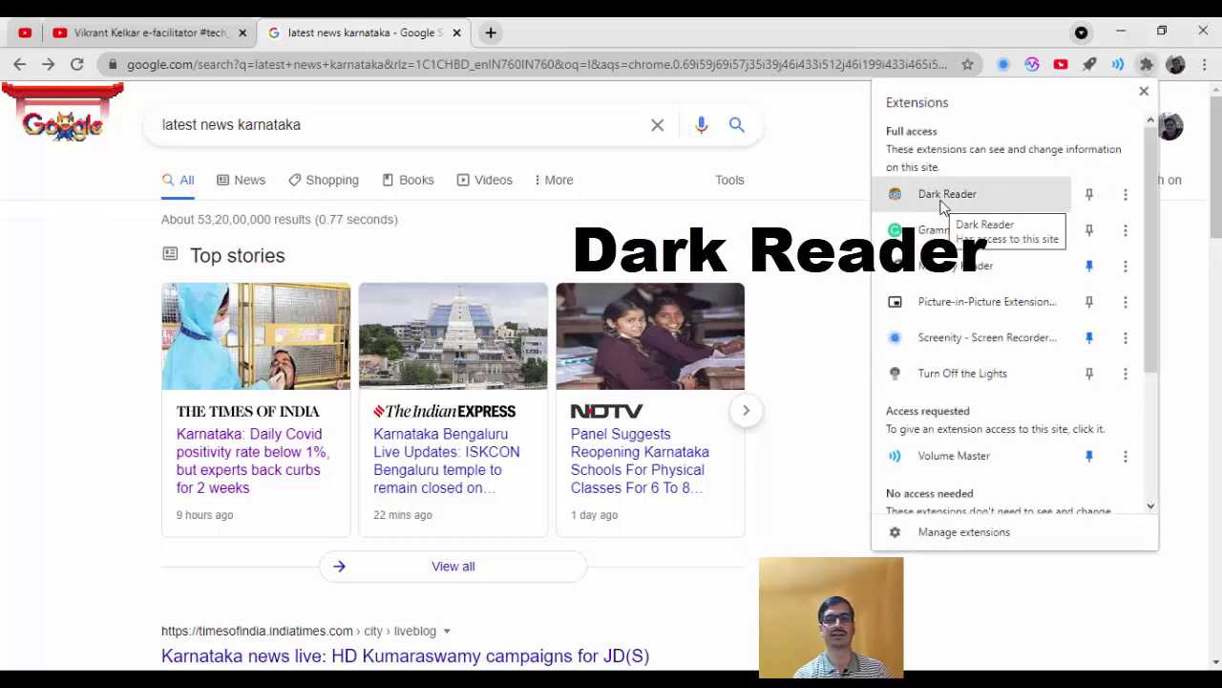
pyautogui.click(942, 205)
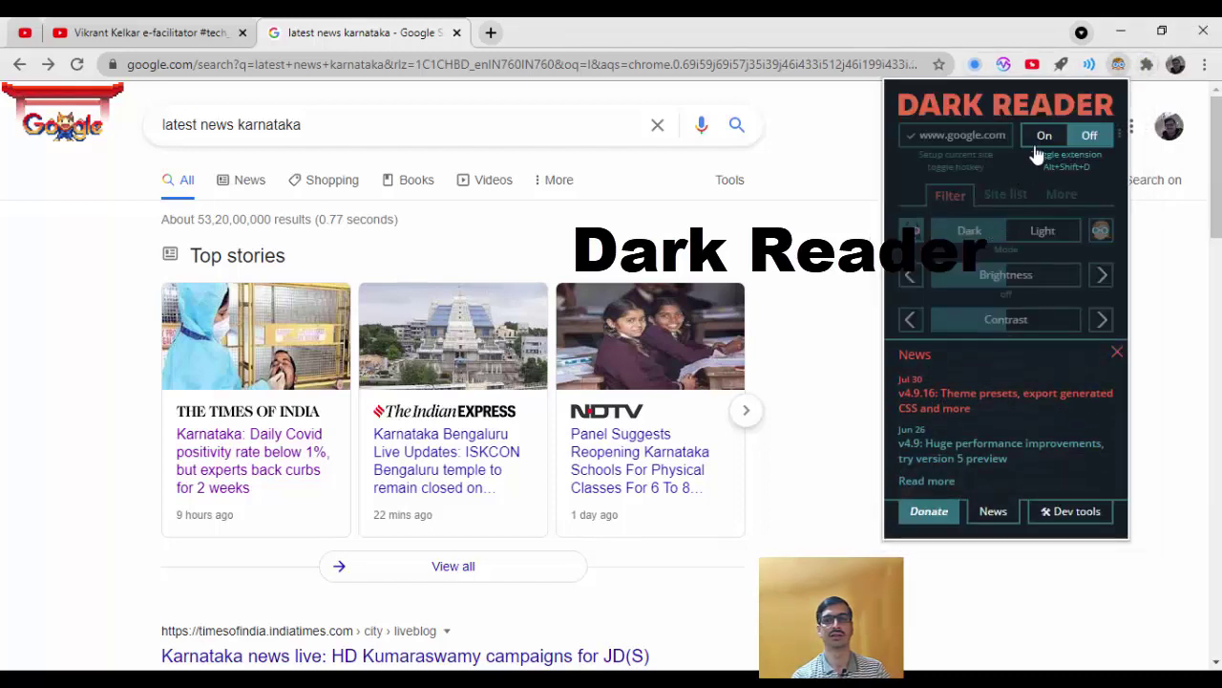
pyautogui.click(1044, 138)
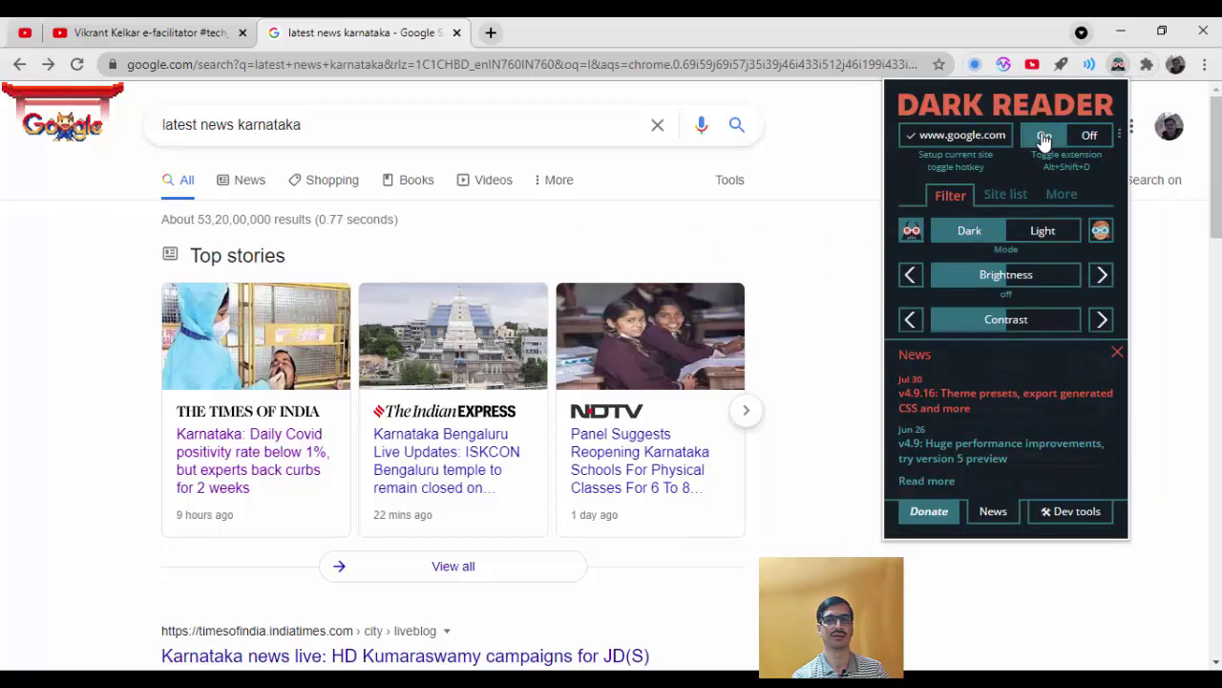
pyautogui.click(846, 158)
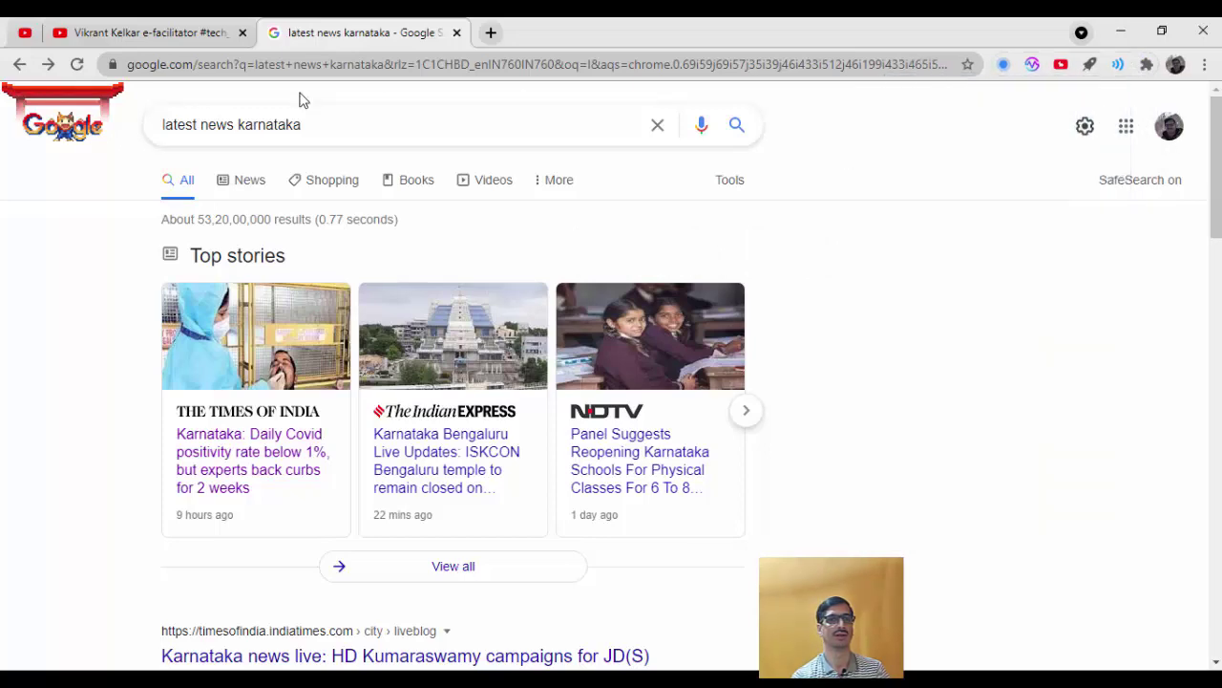
pyautogui.click(76, 65)
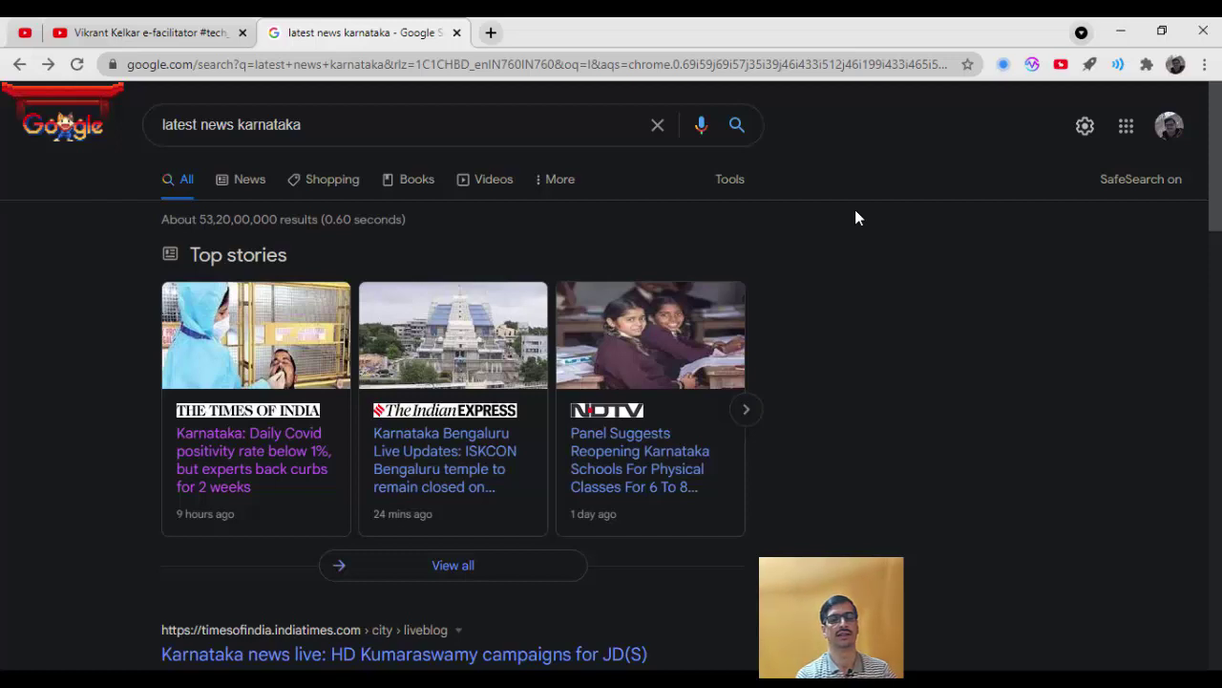
# - Switch to the YouTube channel tab and open the Volume Master extension to view its volume control
pyautogui.click(200, 32)
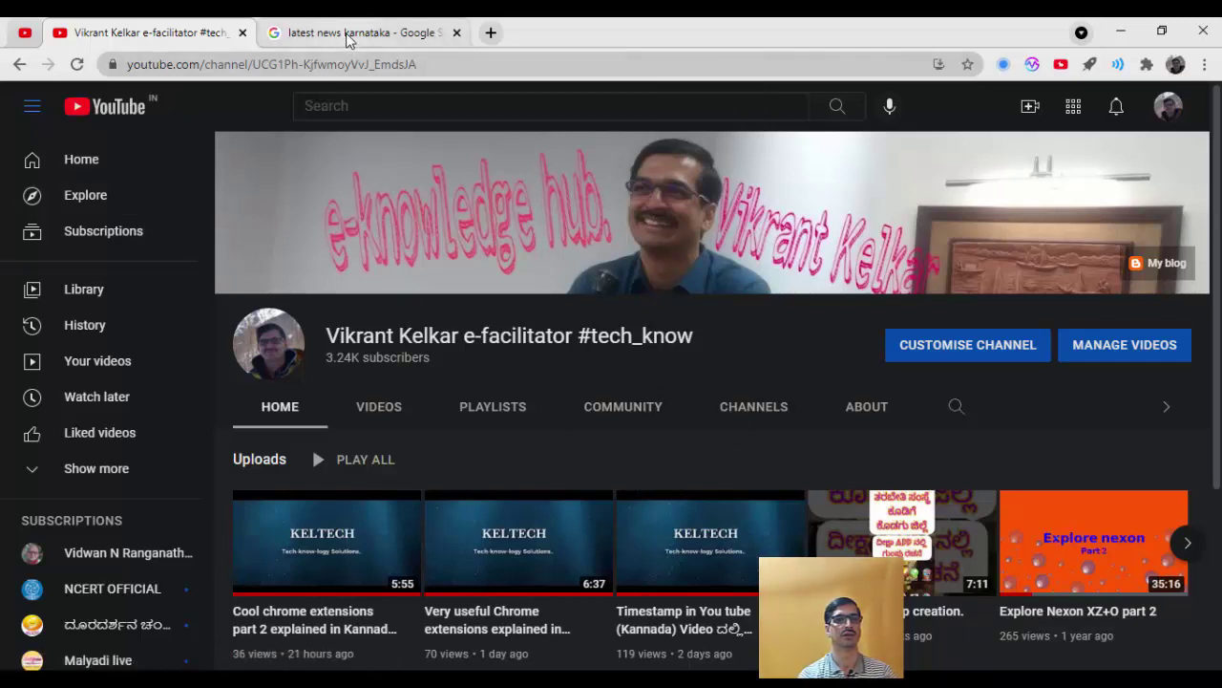
pyautogui.click(1147, 65)
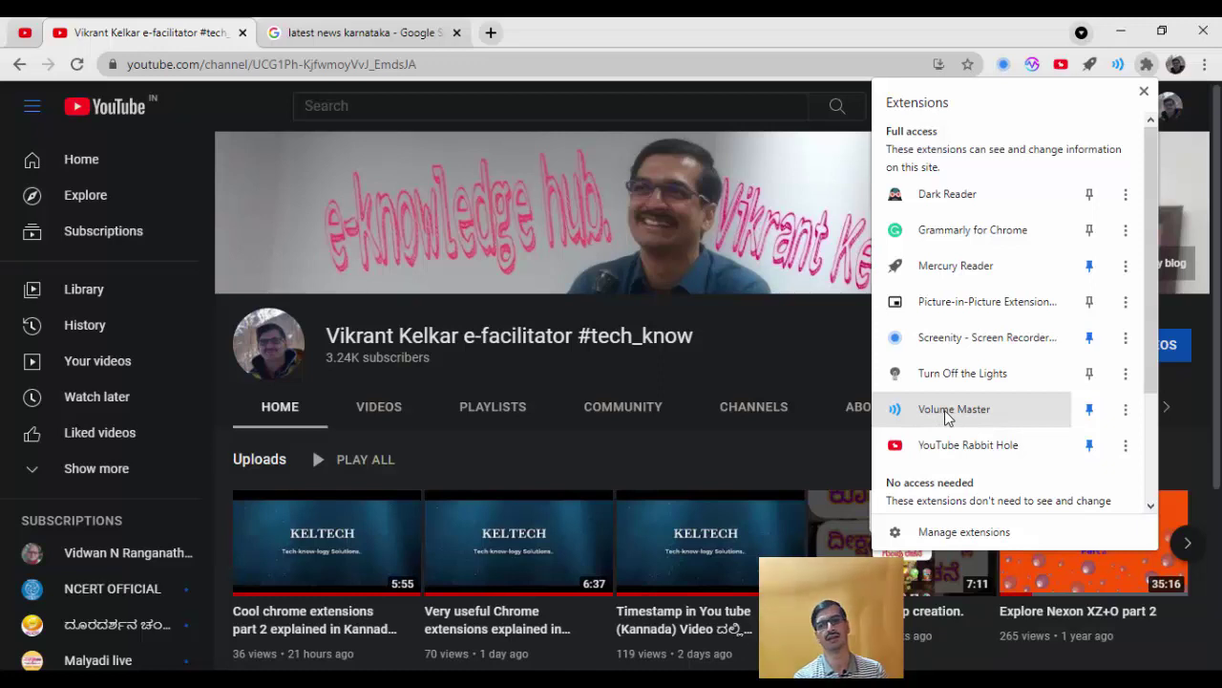
pyautogui.click(949, 411)
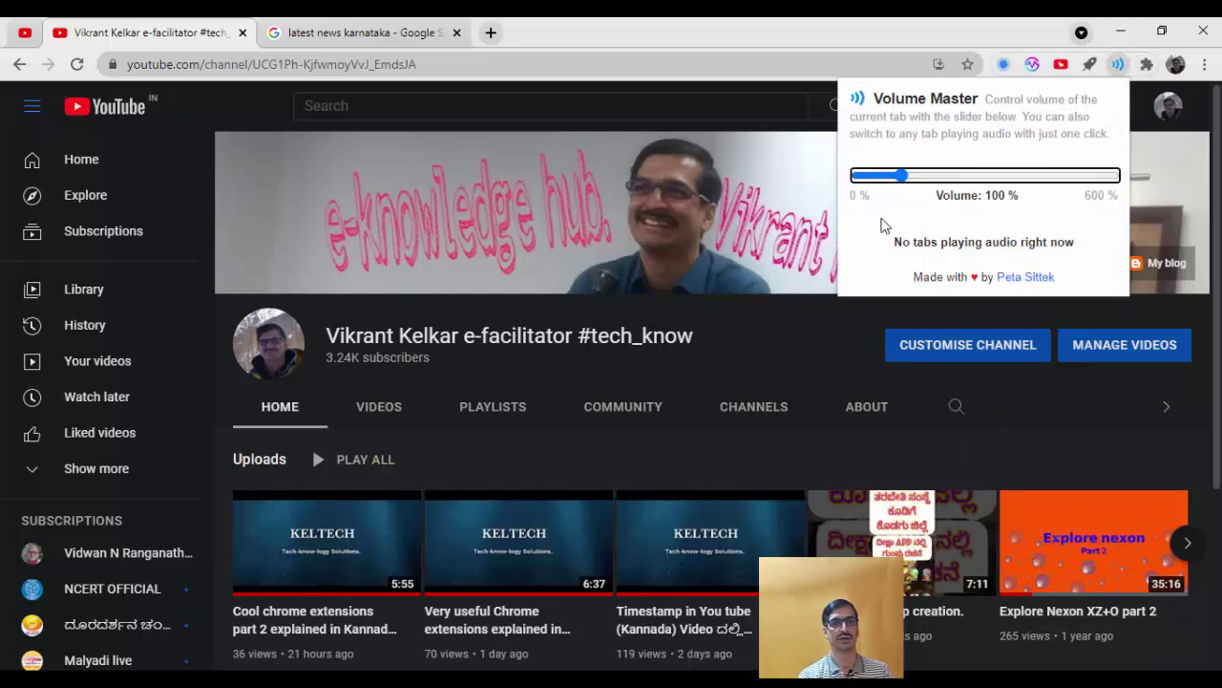
# - Play the channel's "Very useful Chrome extensions explained in Kannada" video, mute the player and raise its volume again
pyautogui.click(510, 554)
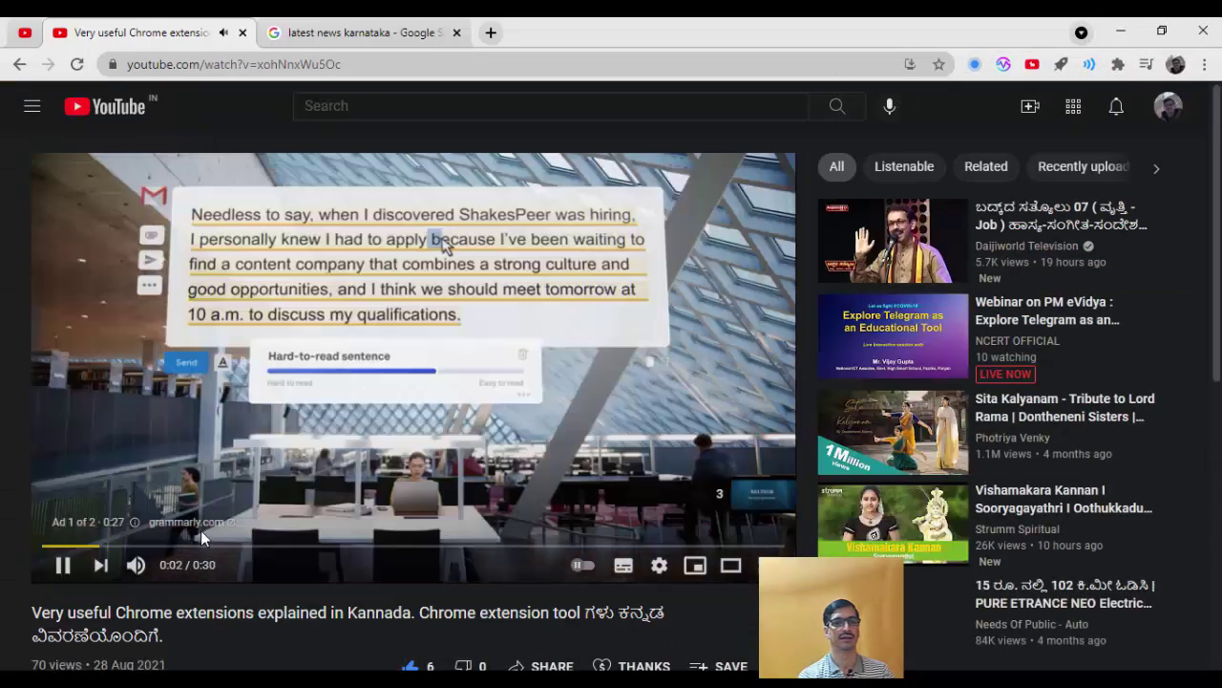
pyautogui.click(136, 564)
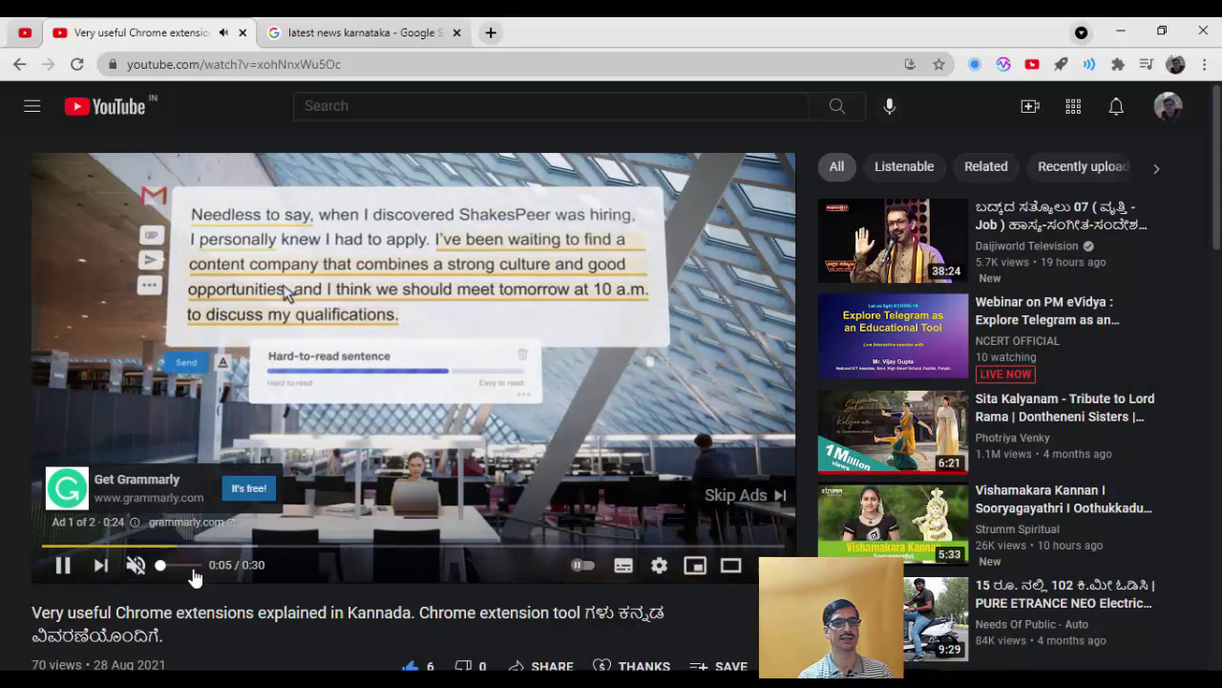
pyautogui.click(188, 565)
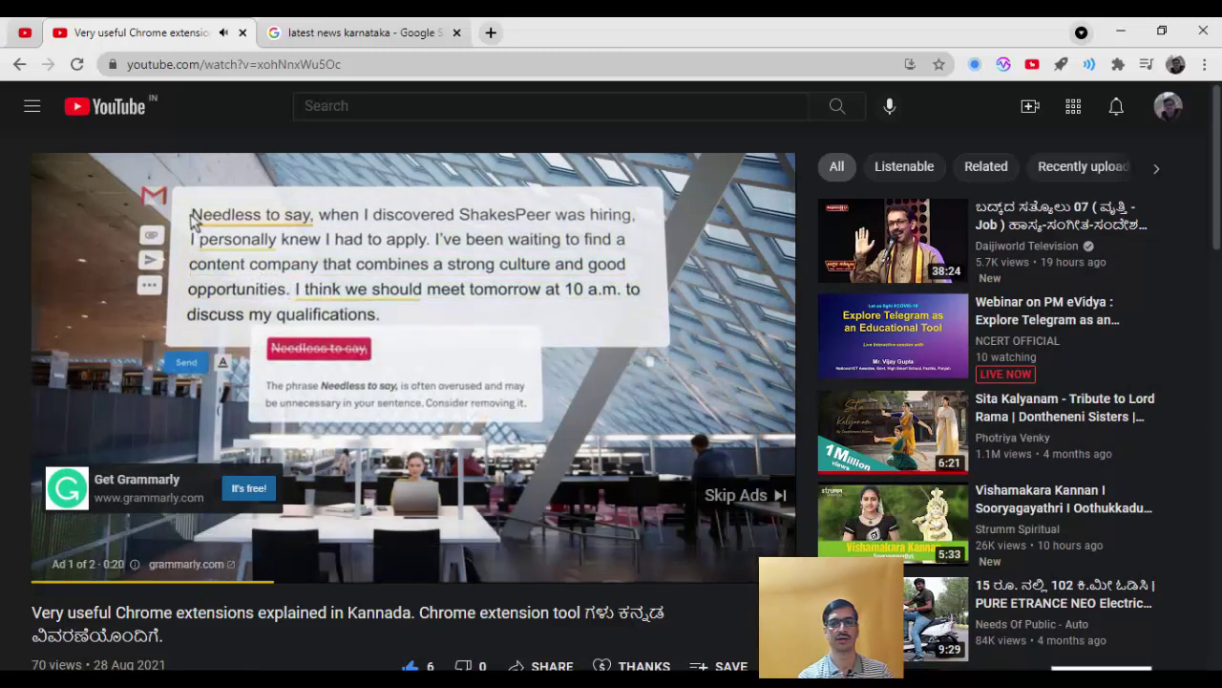
# - Check the computer's system speaker volume and close its volume control
pyautogui.click(1050, 680)
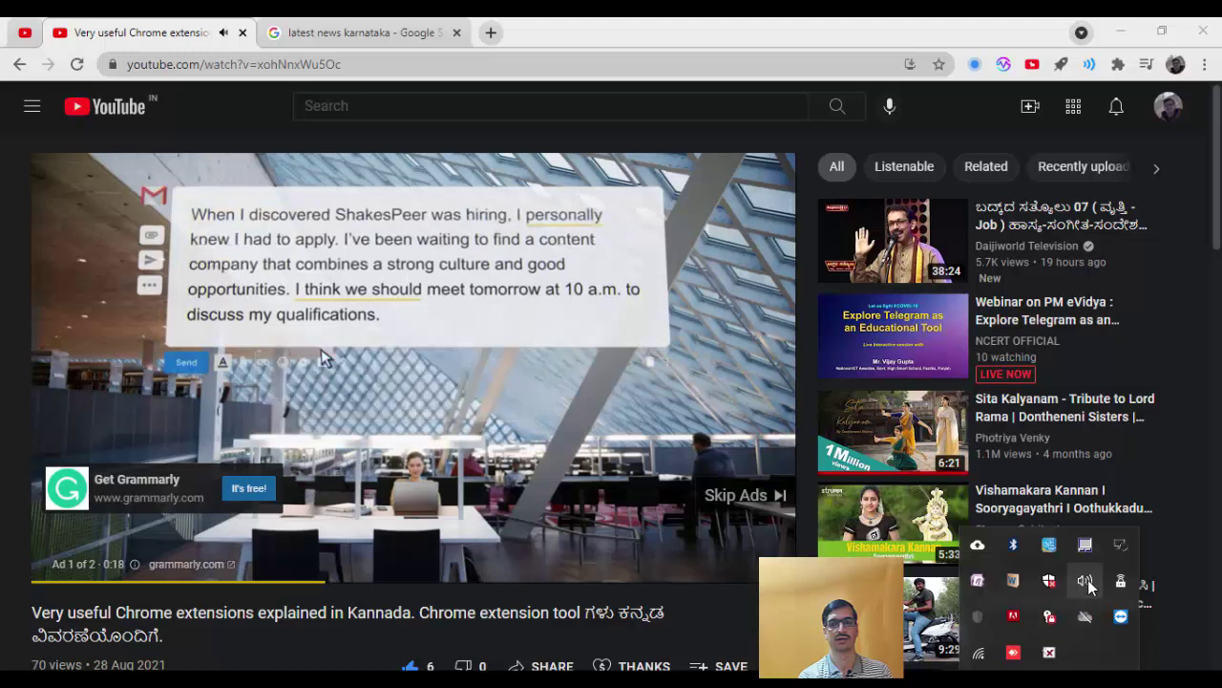
pyautogui.click(1086, 583)
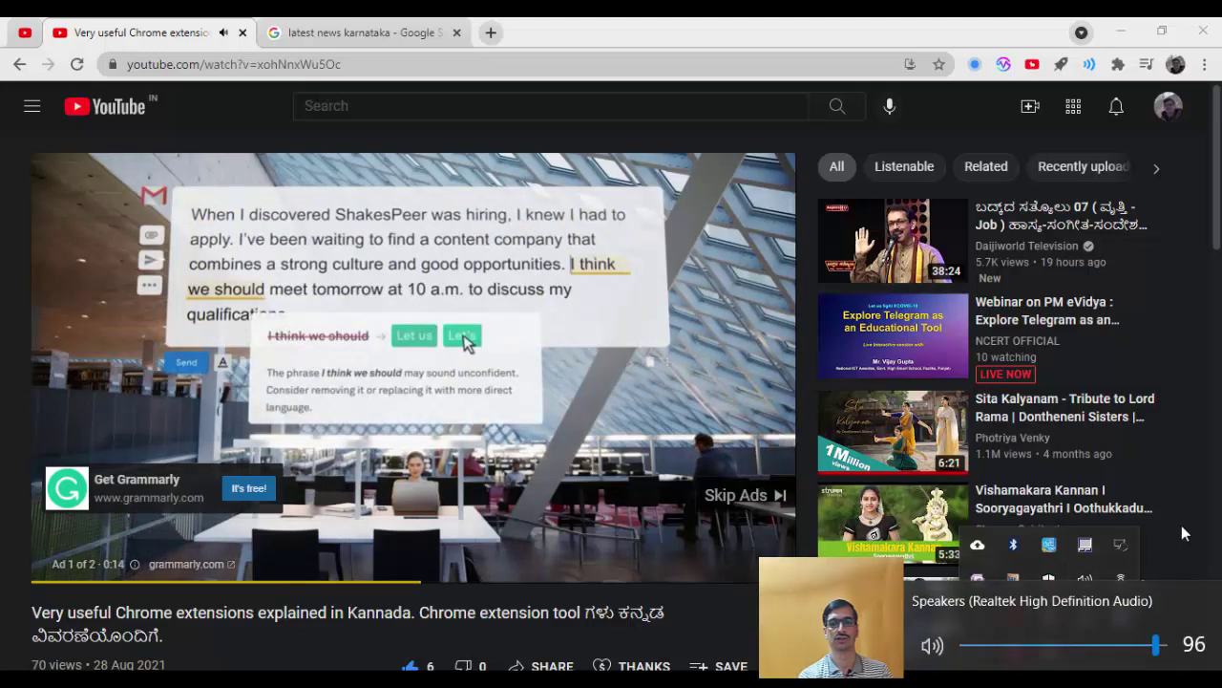
pyautogui.click(1199, 464)
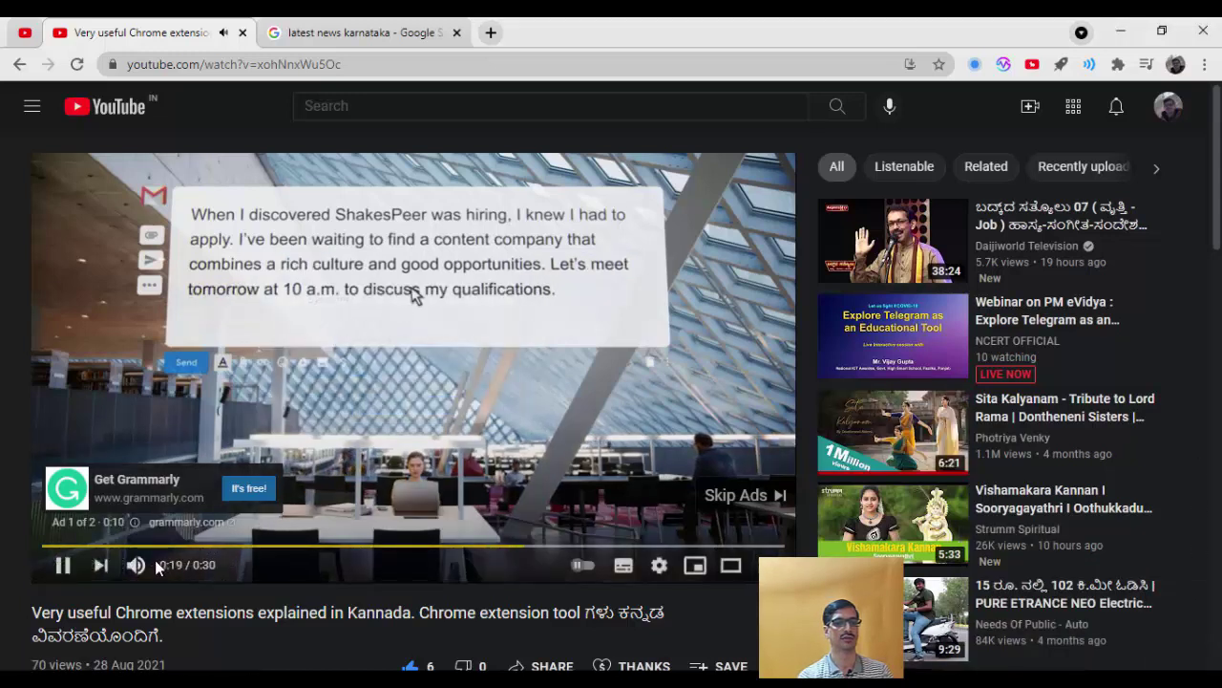
# - Pause and skip the Grammarly ad, and pause the video just after it starts
pyautogui.moveTo(168, 567)
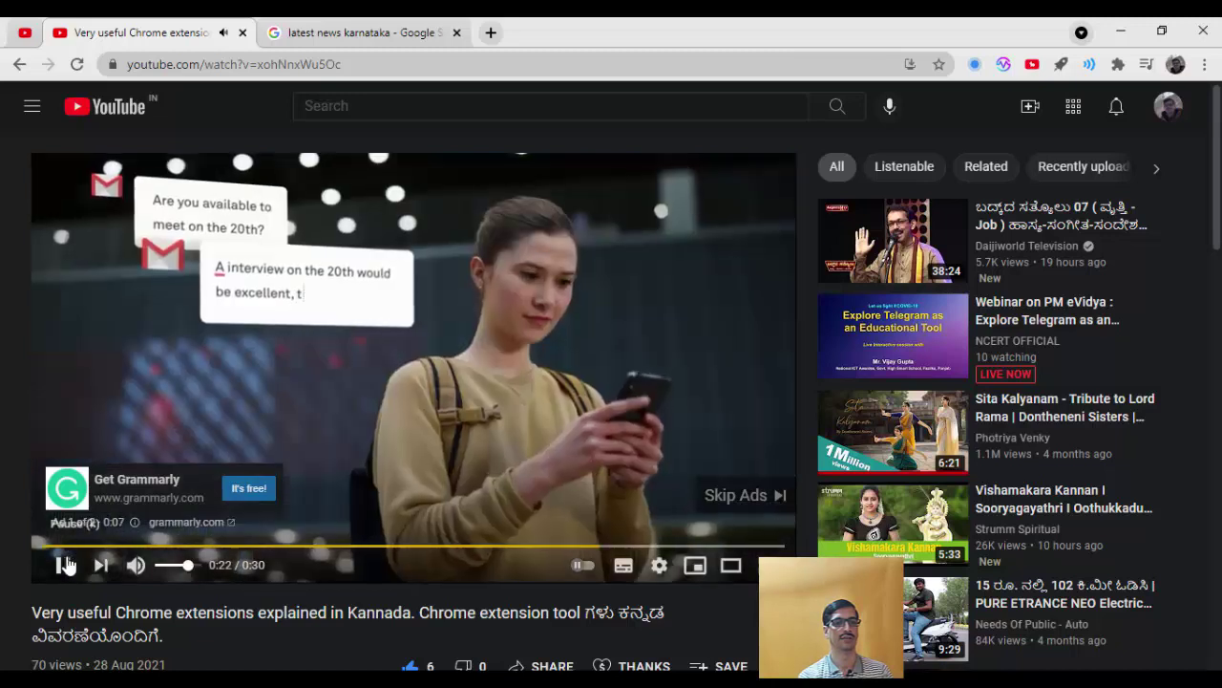
pyautogui.click(64, 565)
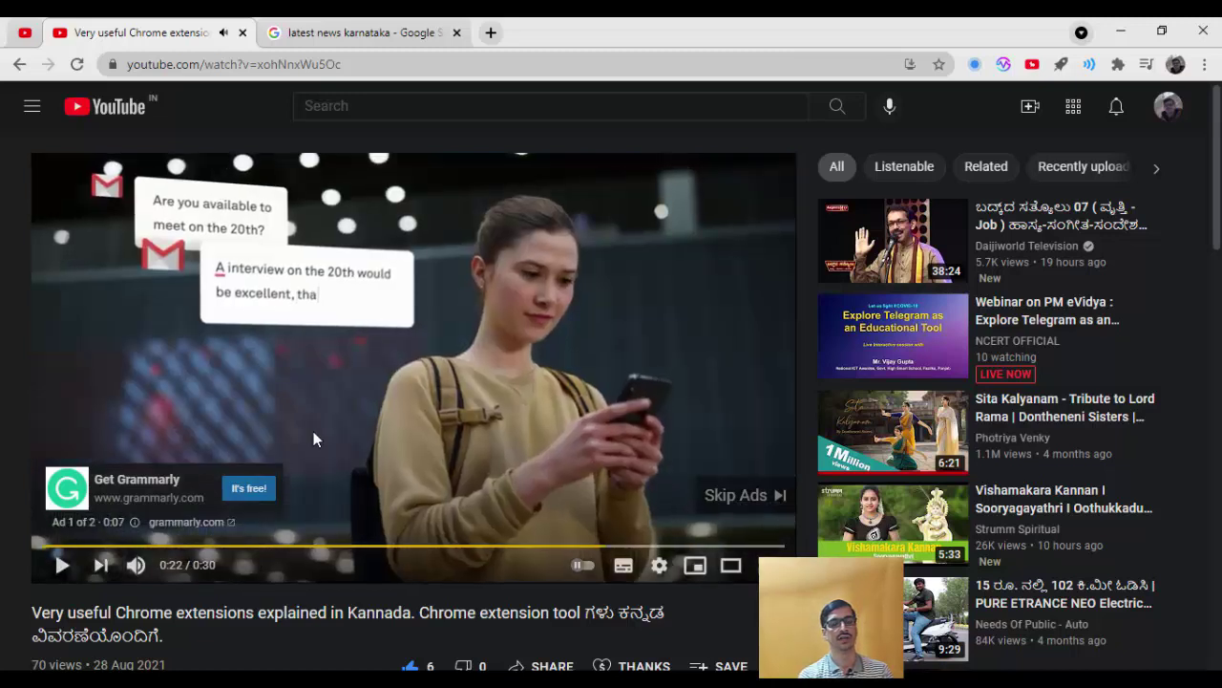
pyautogui.click(741, 502)
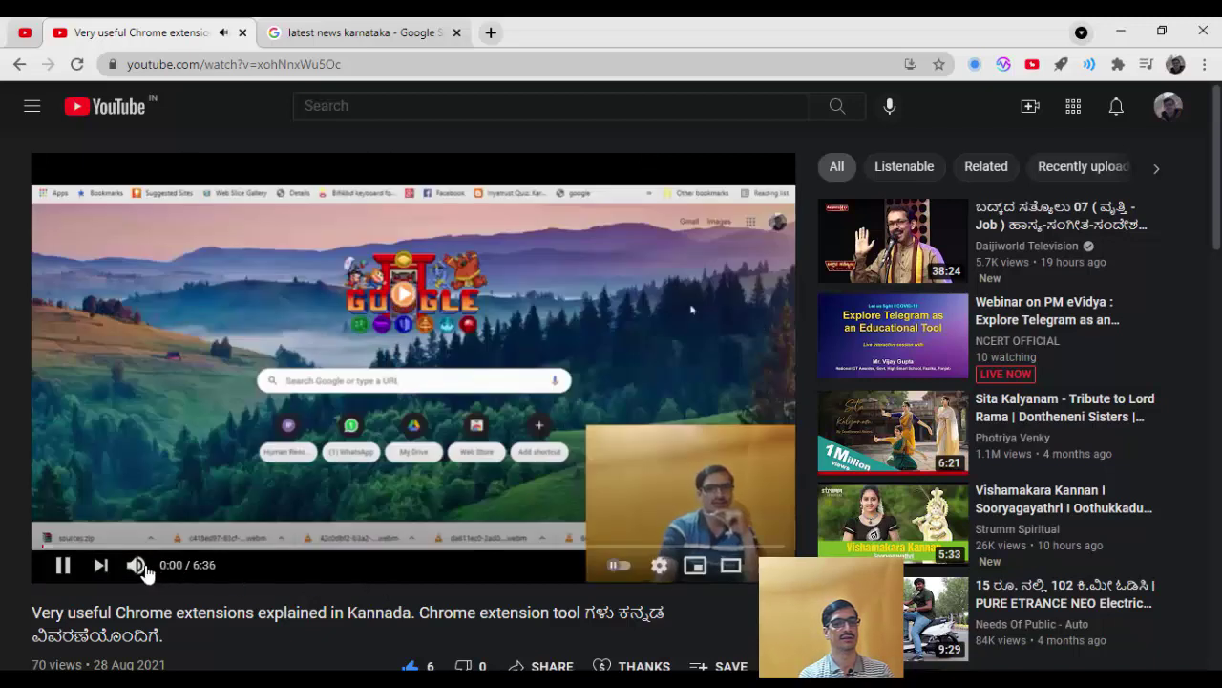
pyautogui.click(408, 346)
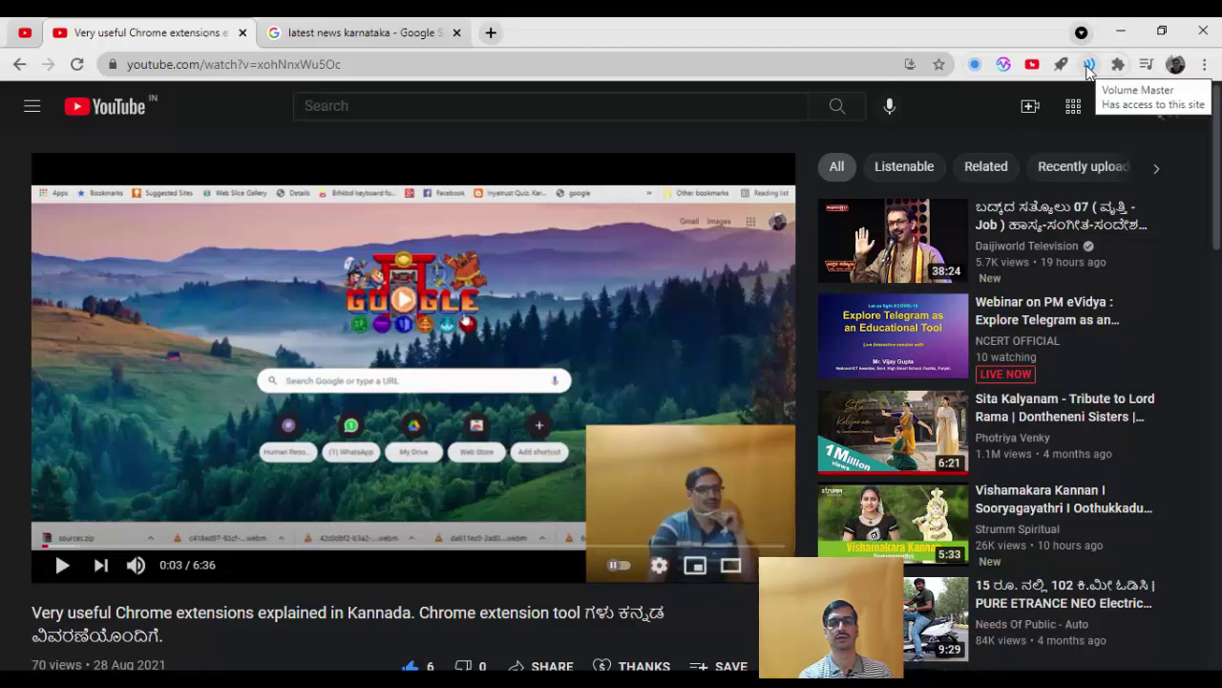
# - Boost the playing video's tab volume with Volume Master to 190 %, 380 % and finally 470 %, and pause the video
pyautogui.click(1088, 66)
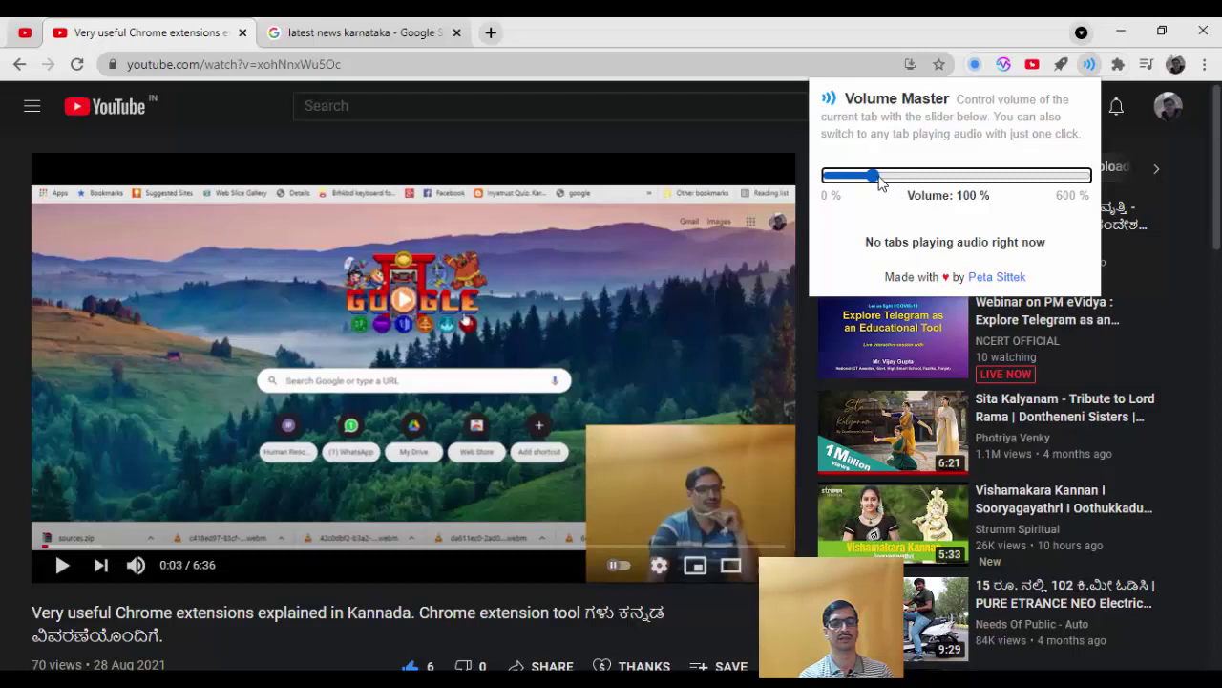
pyautogui.click(479, 305)
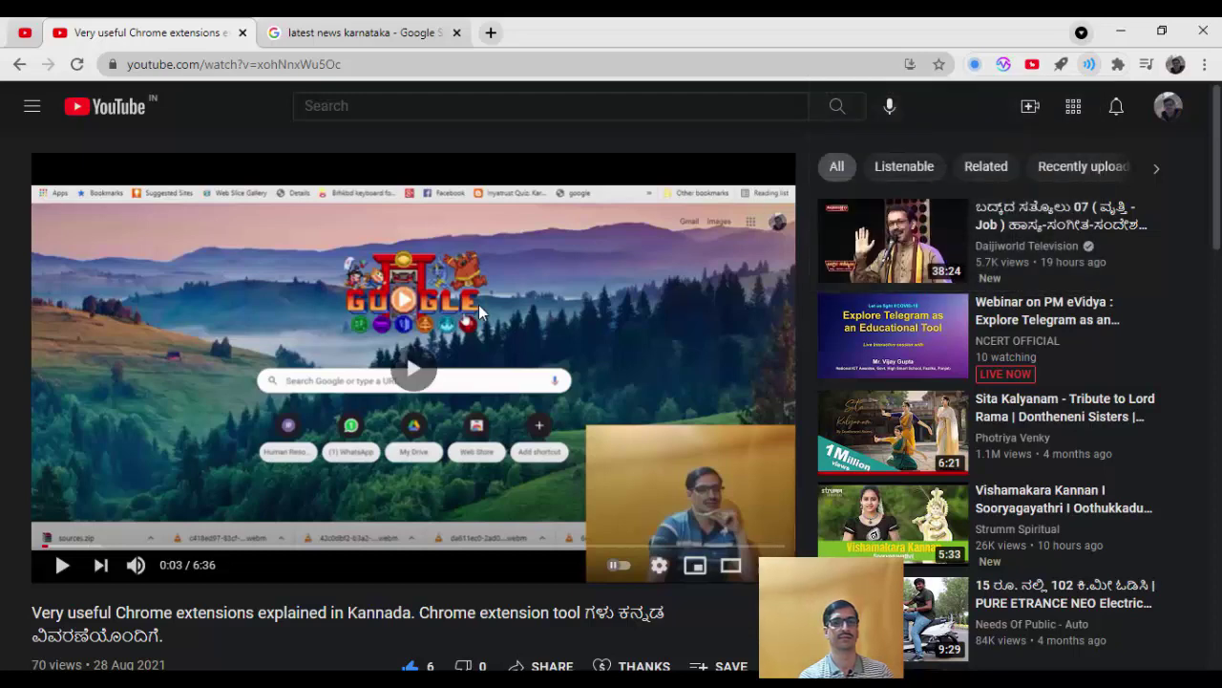
pyautogui.click(1090, 65)
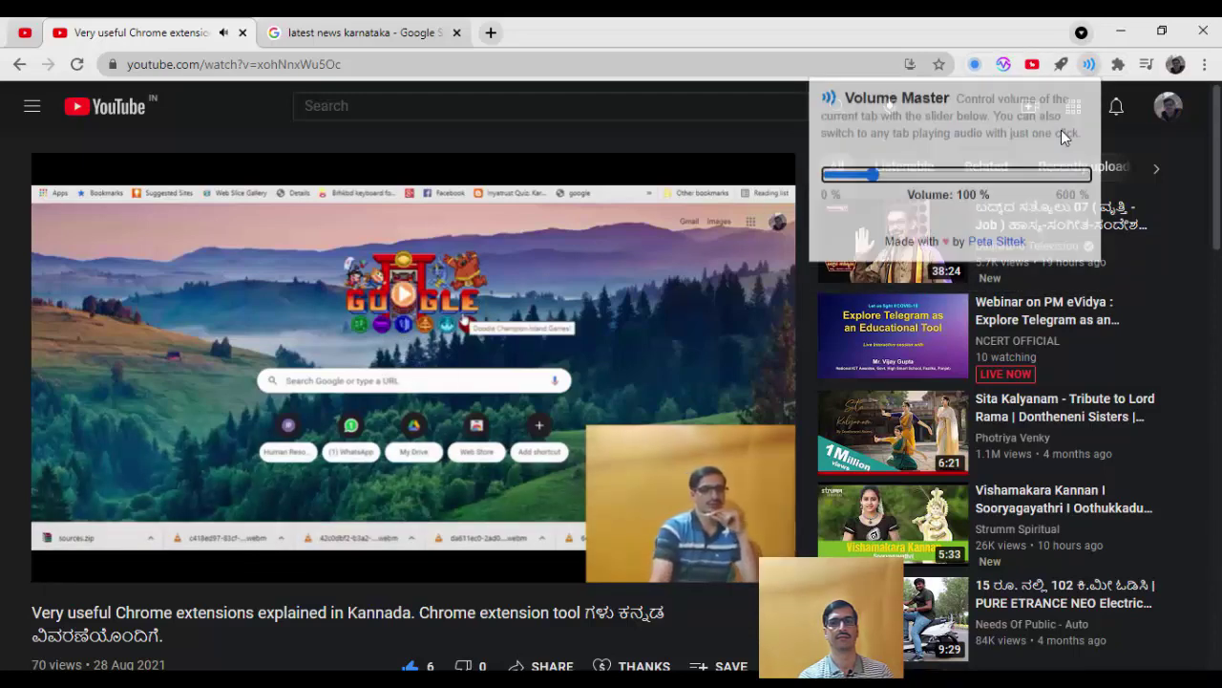
pyautogui.click(912, 177)
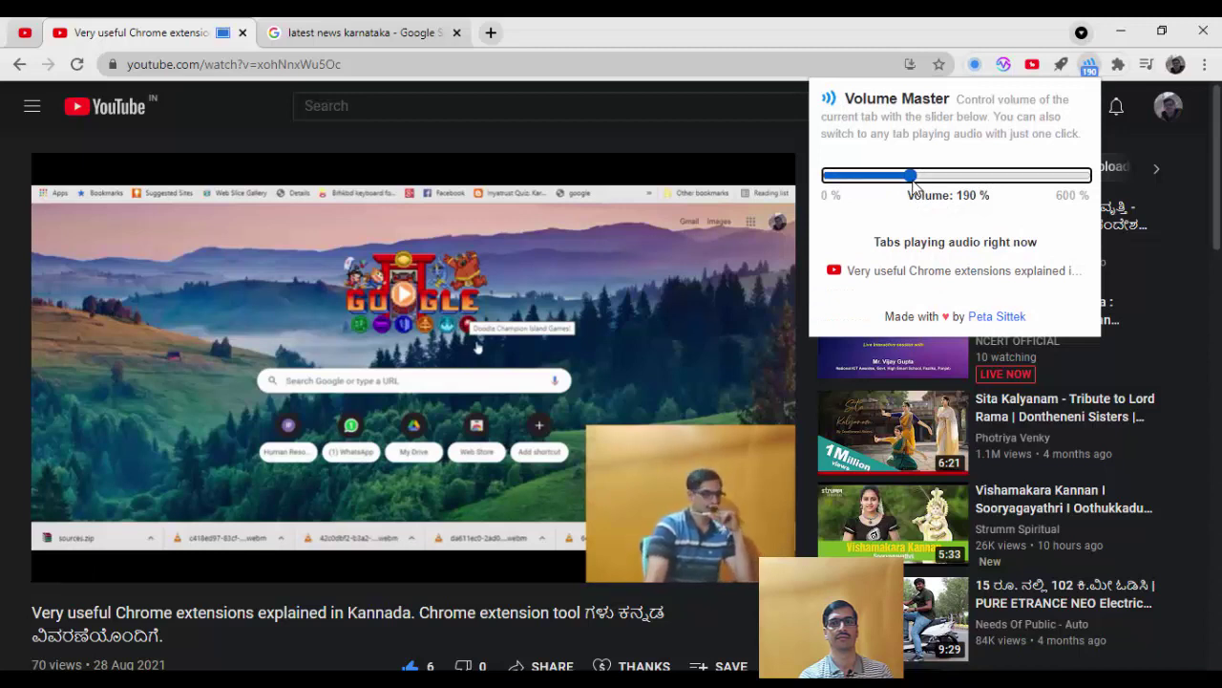
pyautogui.click(992, 177)
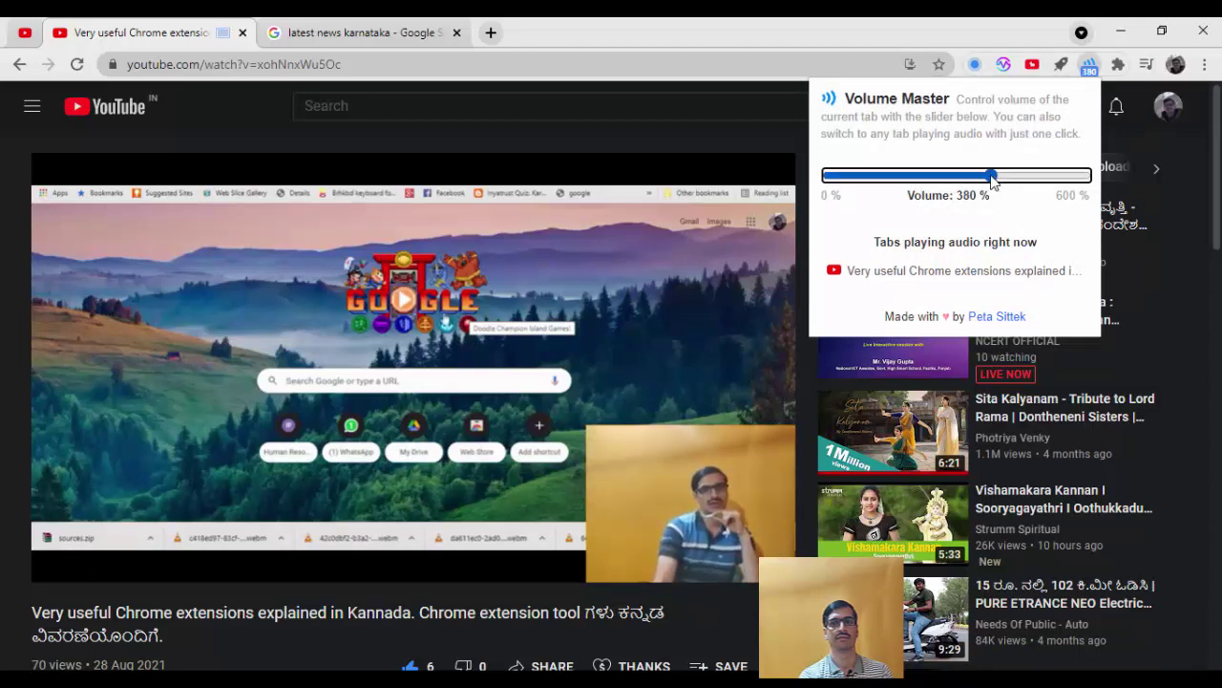
pyautogui.click(1030, 176)
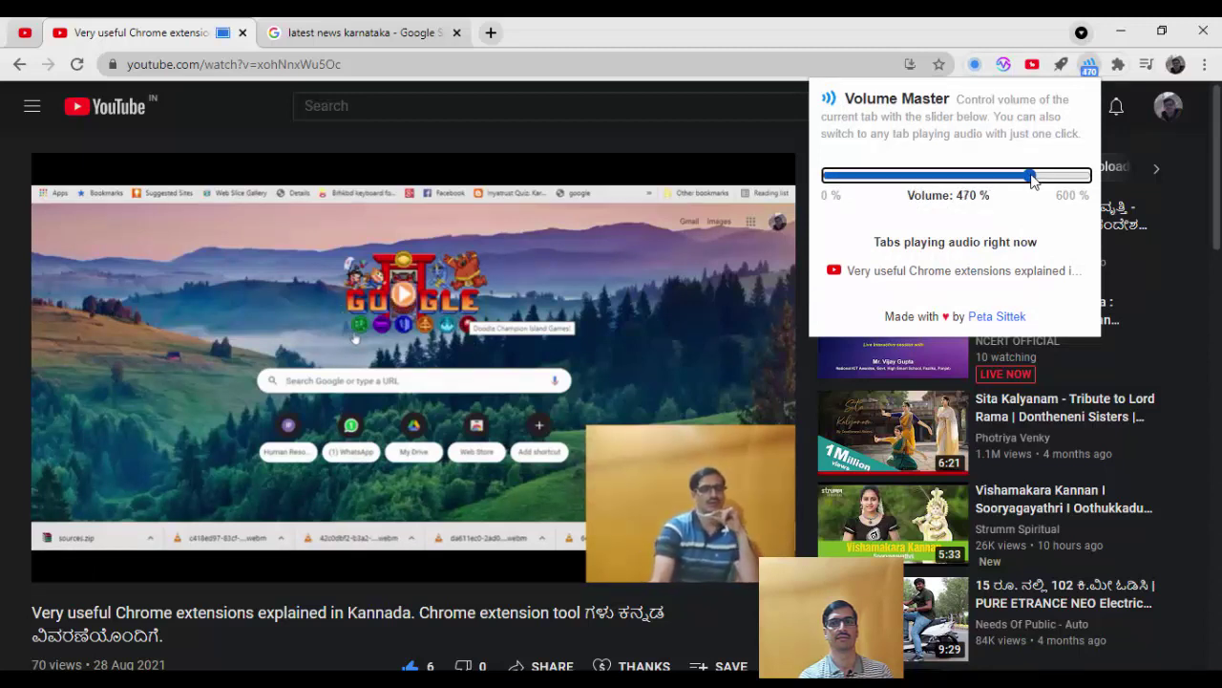
pyautogui.click(431, 322)
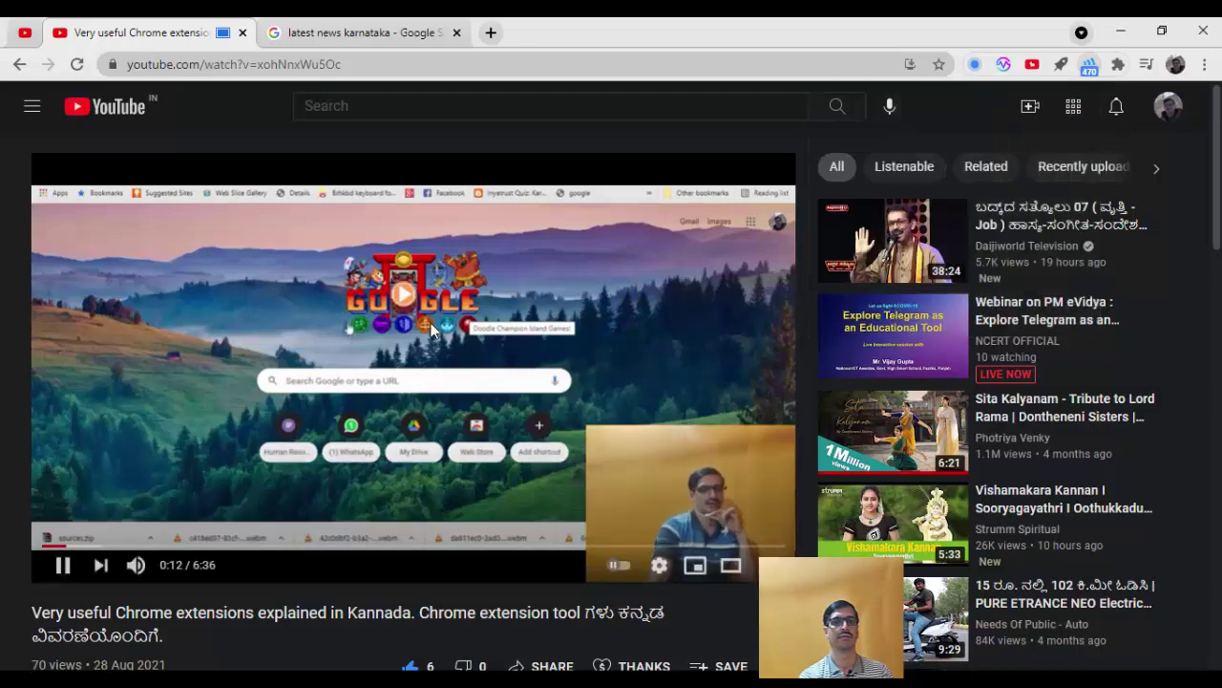
pyautogui.press('space')
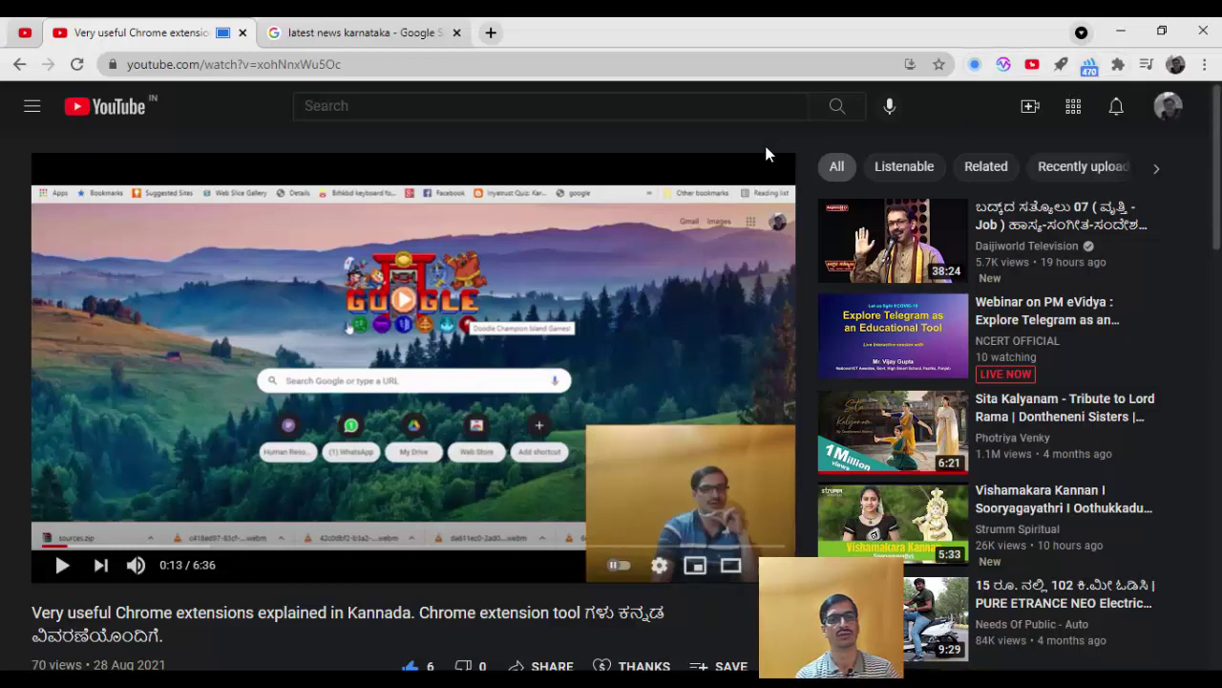
pyautogui.click(1117, 64)
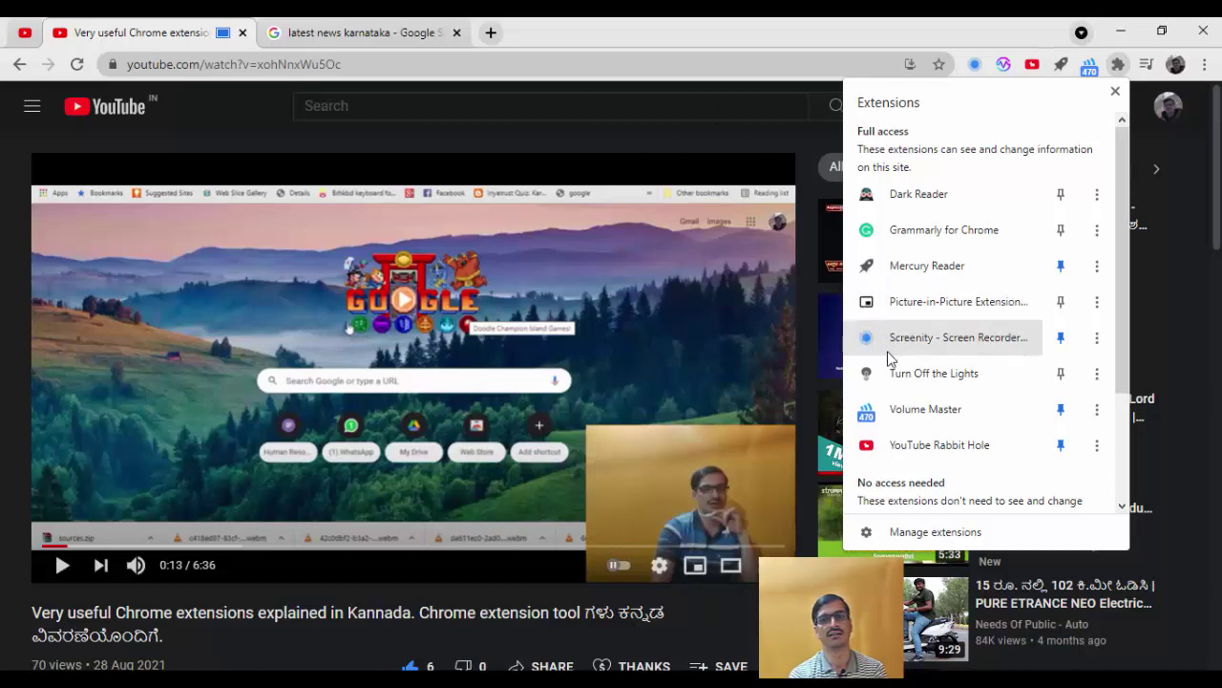
pyautogui.click(683, 112)
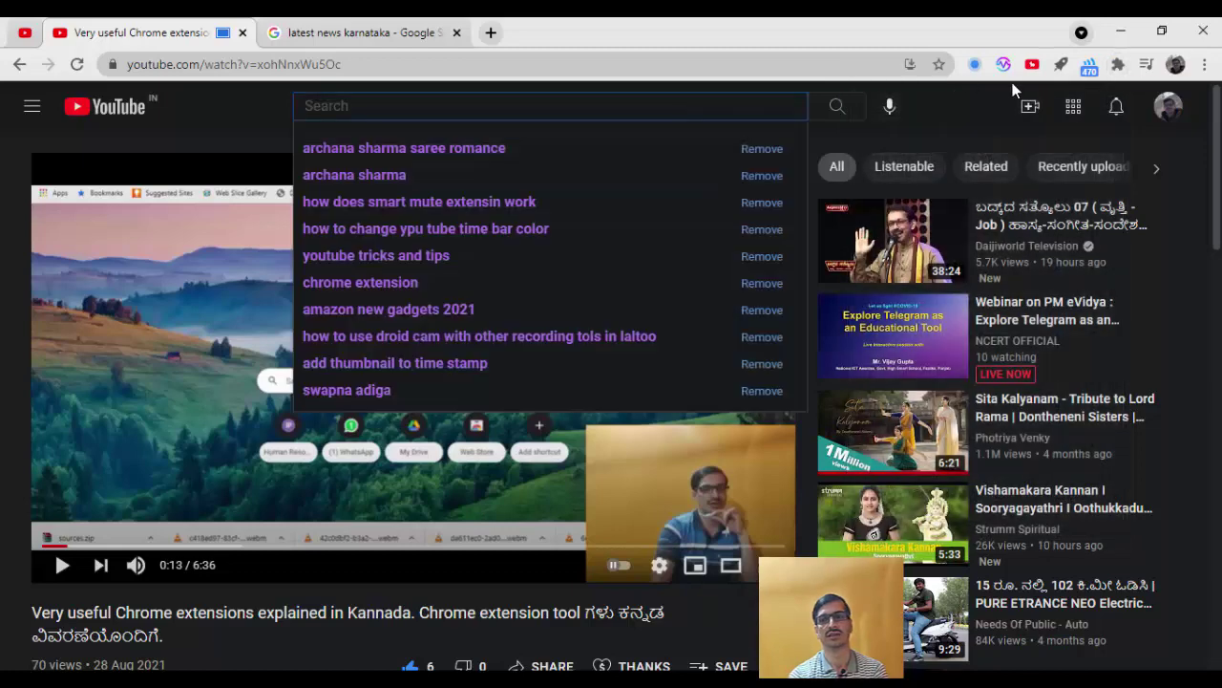
pyautogui.click(1169, 102)
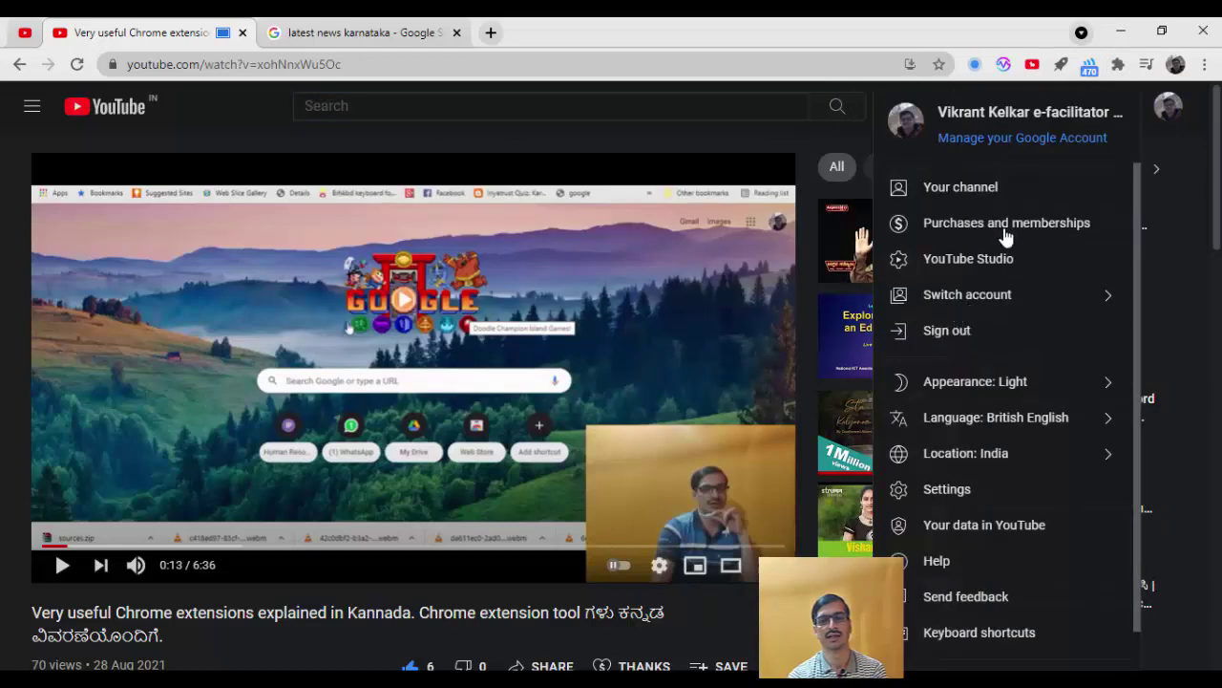
pyautogui.click(1044, 382)
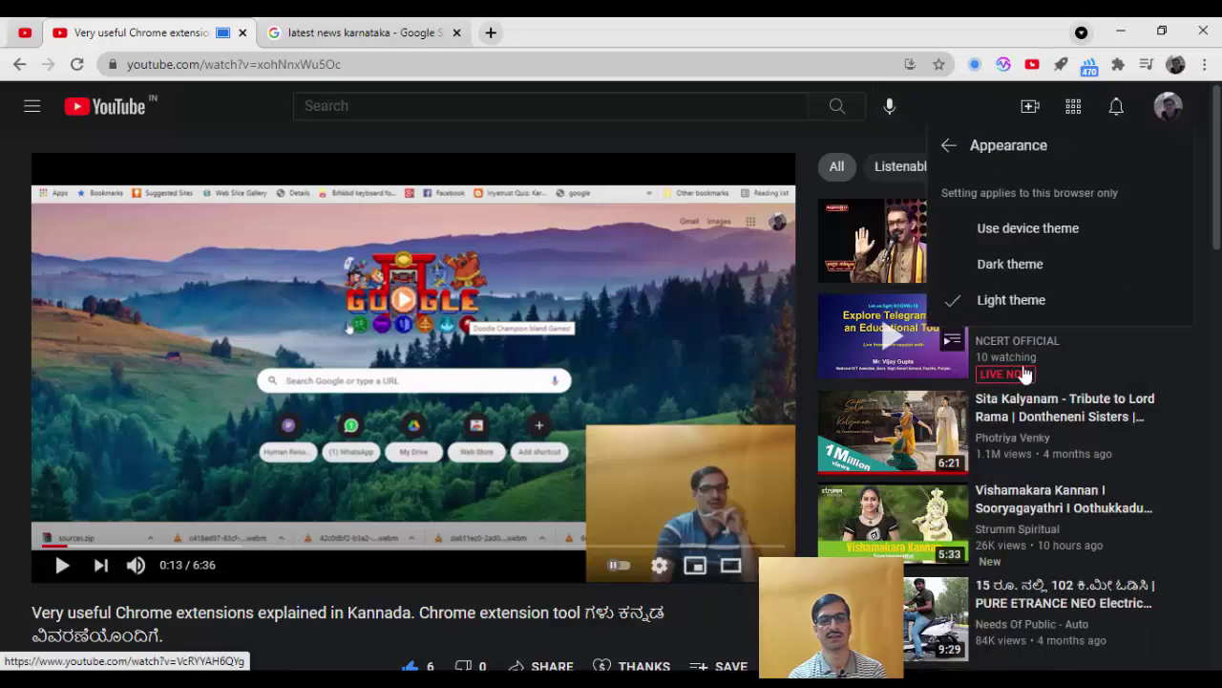
# - Turn off the Dark Reader extension on the YouTube video page and close its settings
pyautogui.click(1117, 64)
pyautogui.click(958, 197)
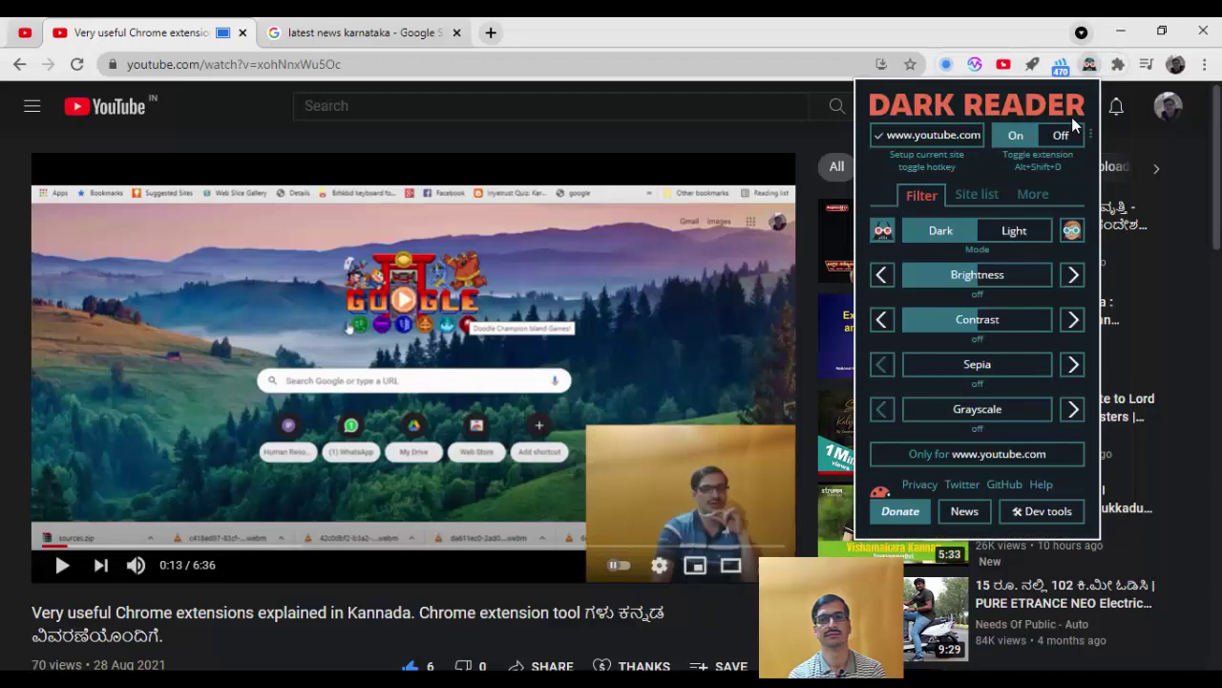
pyautogui.click(1062, 137)
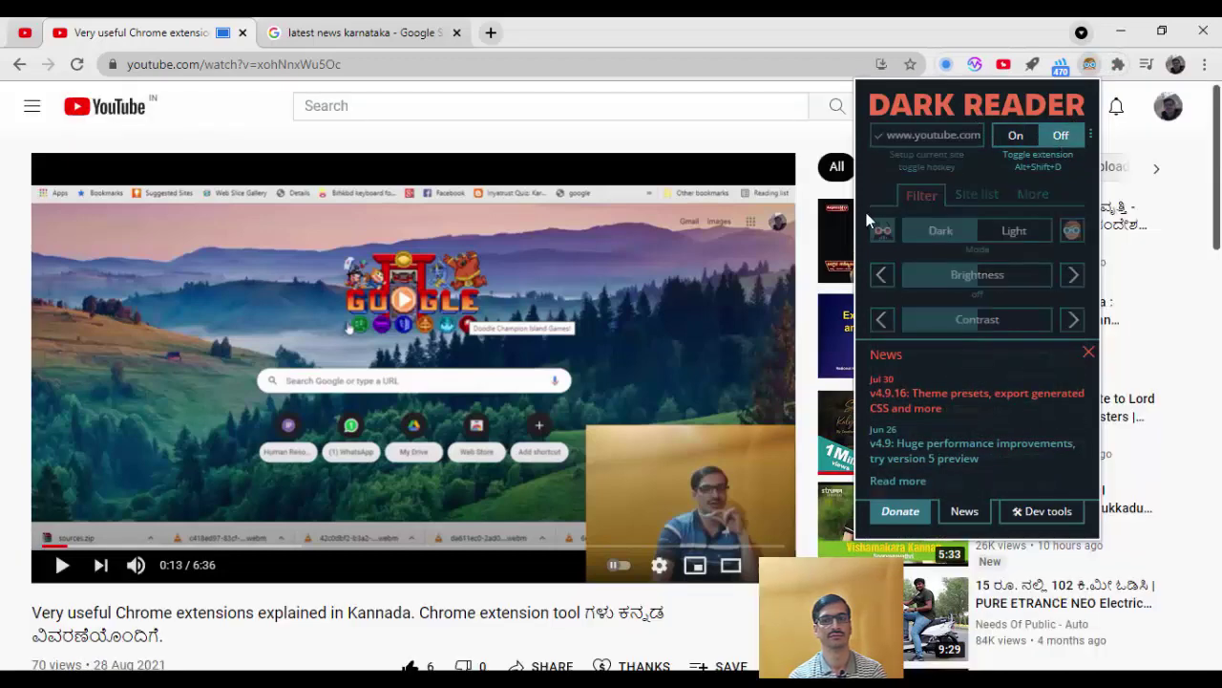
pyautogui.click(768, 143)
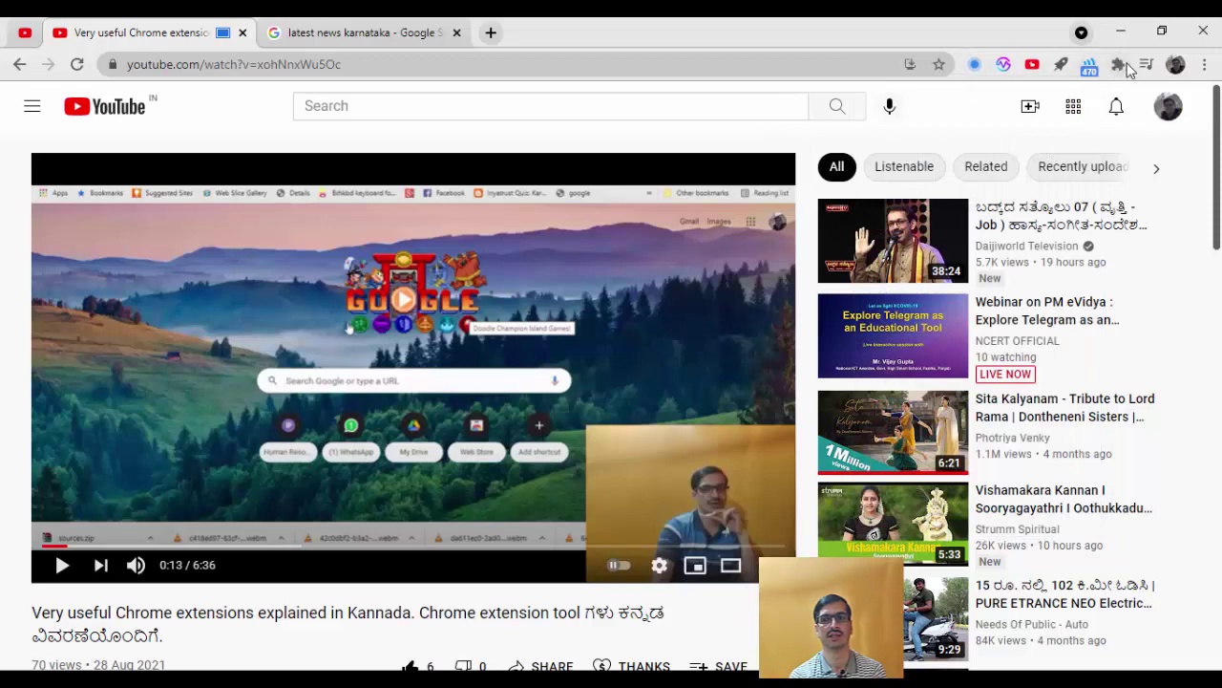
# - Dim the page around the YouTube video with the Turn Off the Lights extension
pyautogui.click(1147, 65)
pyautogui.click(1117, 64)
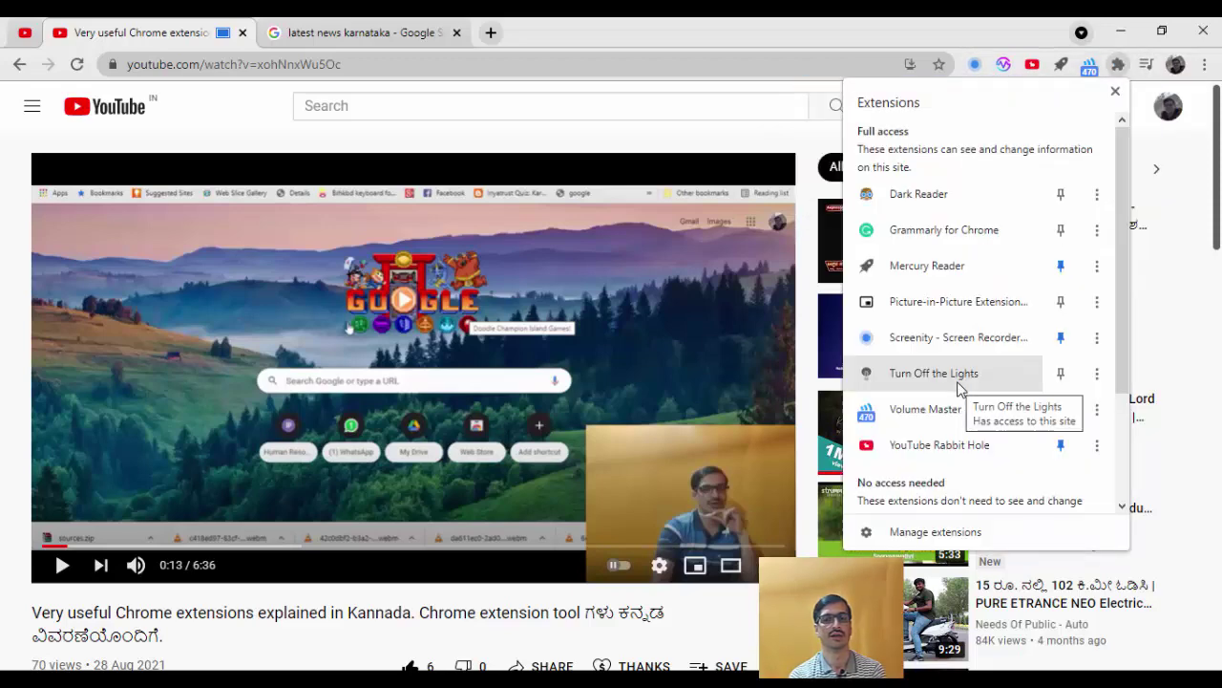
pyautogui.press('Escape')
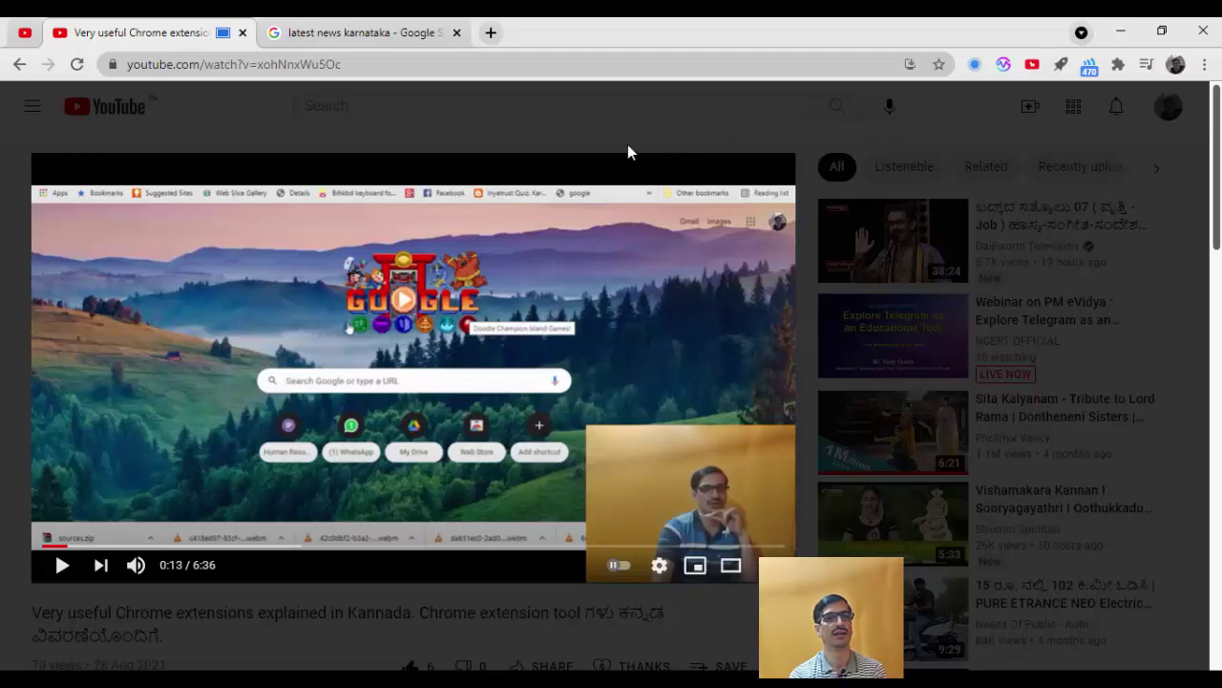
# - Switch to the Google results for latest news karnataka and open the Image Converter from the Convertio extension
pyautogui.click(401, 32)
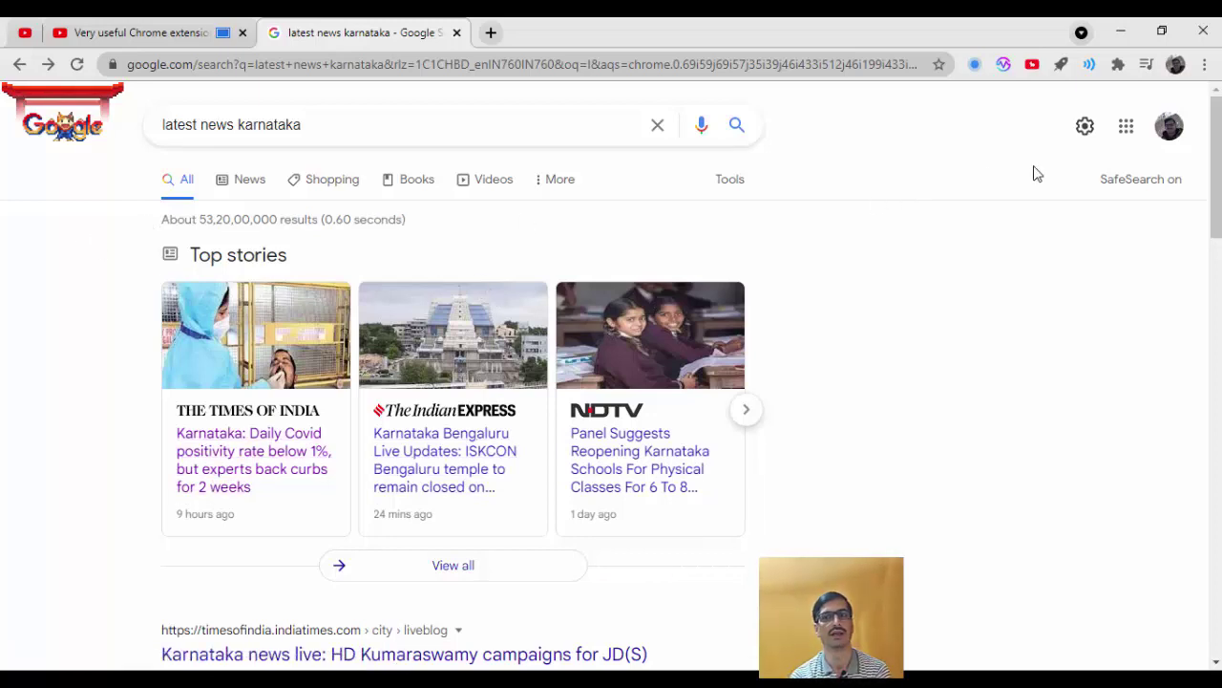
pyautogui.click(1119, 65)
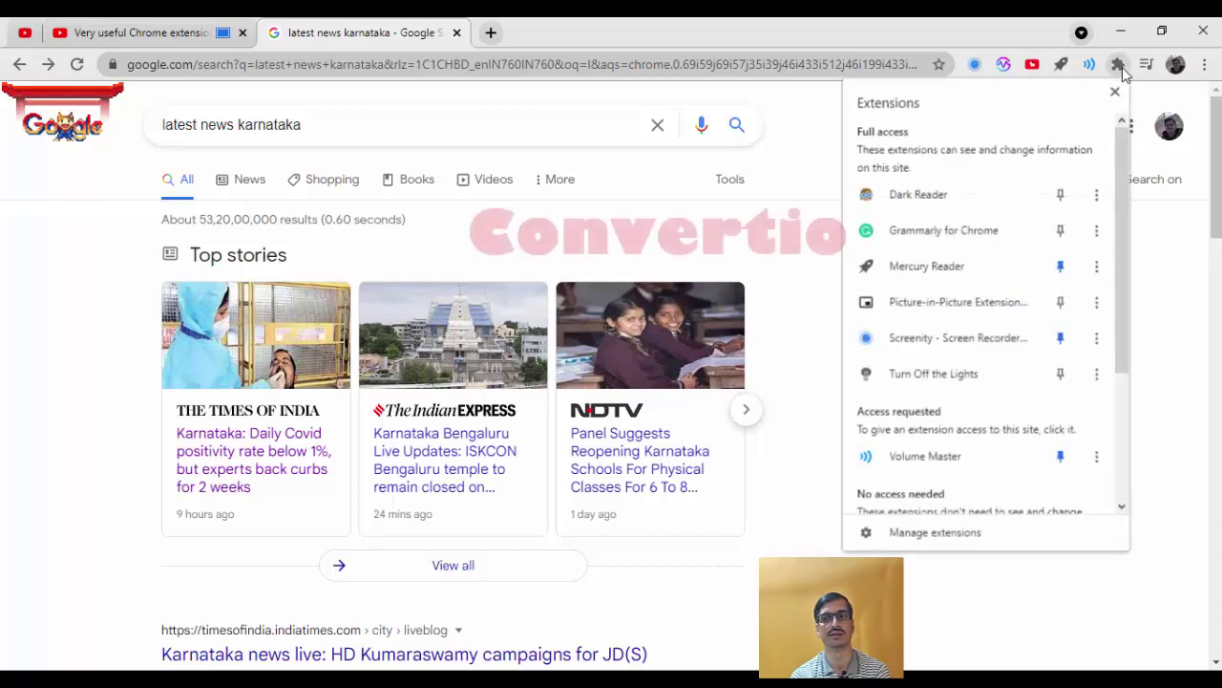
pyautogui.scroll(-2, 1070, 393)
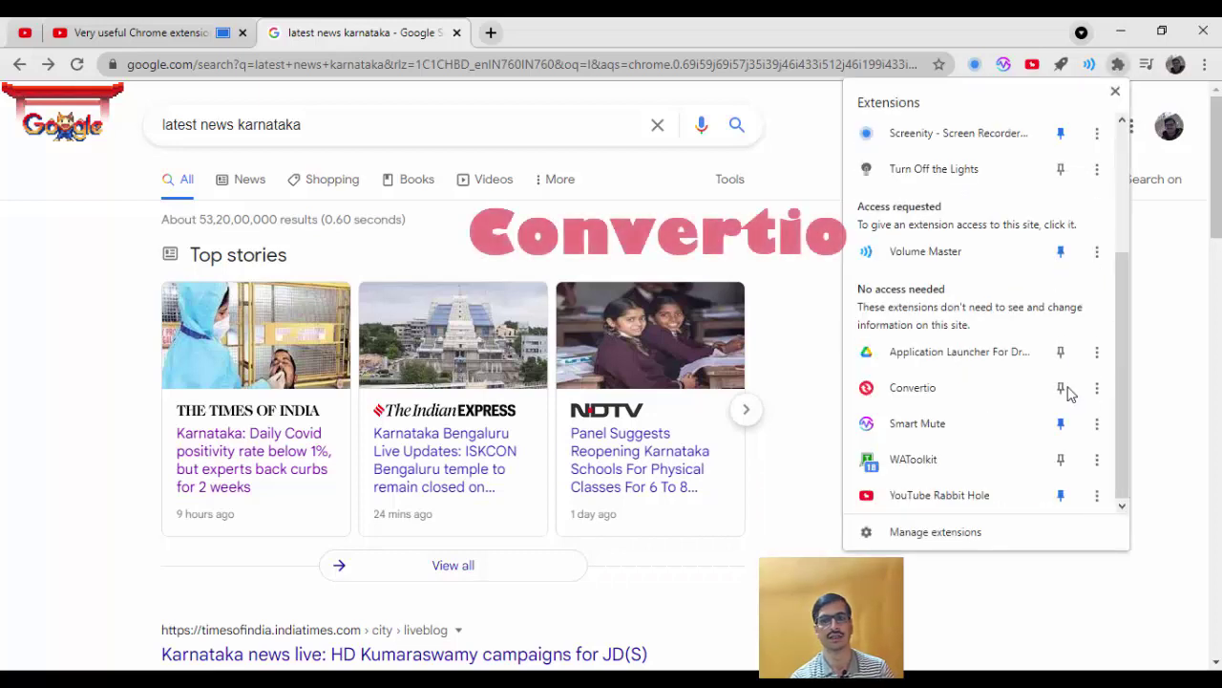
pyautogui.click(912, 396)
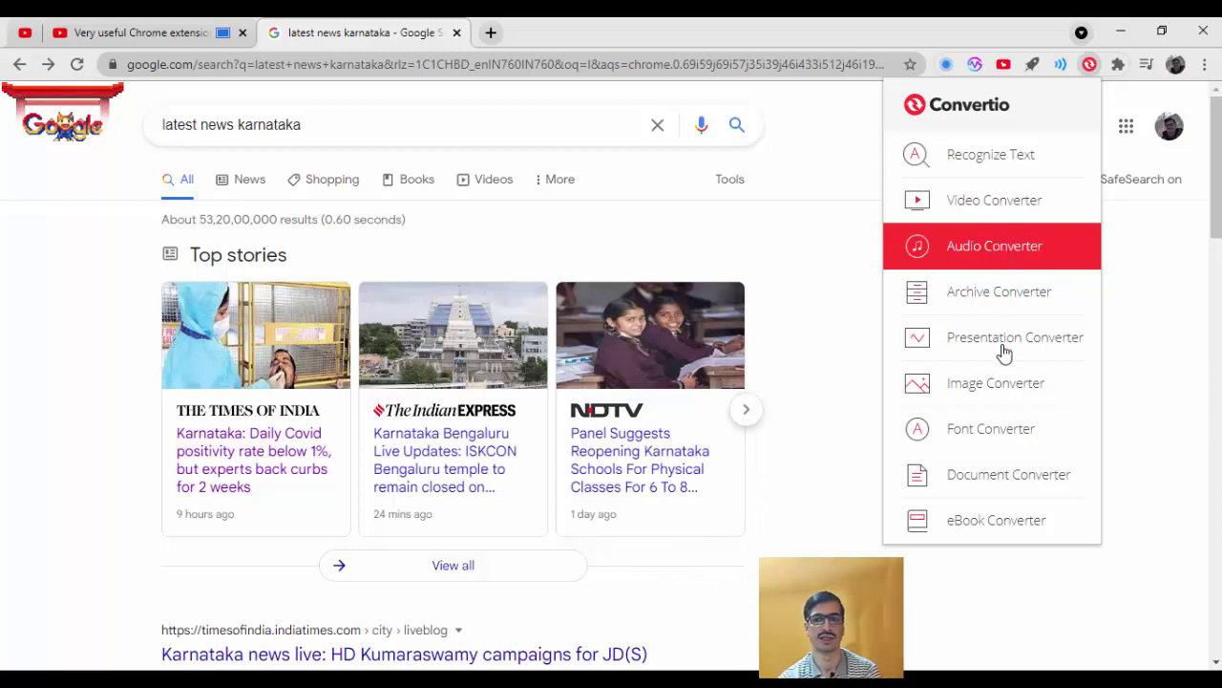
pyautogui.click(990, 394)
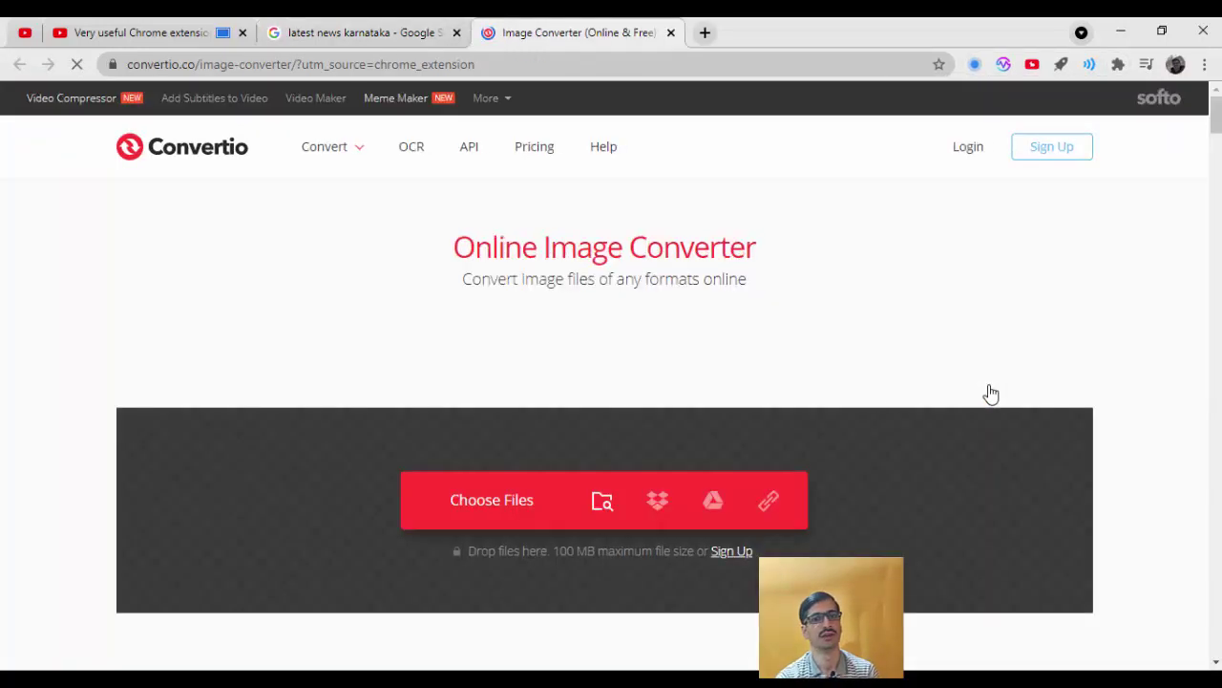
pyautogui.click(487, 504)
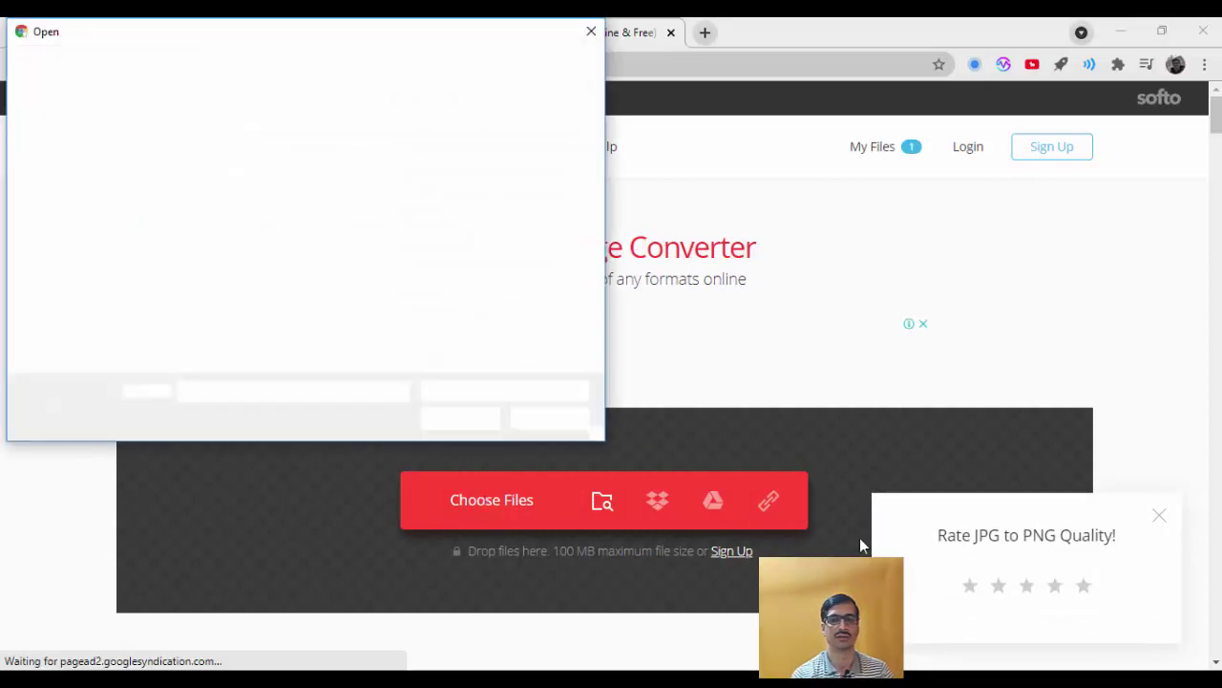
pyautogui.click(440, 286)
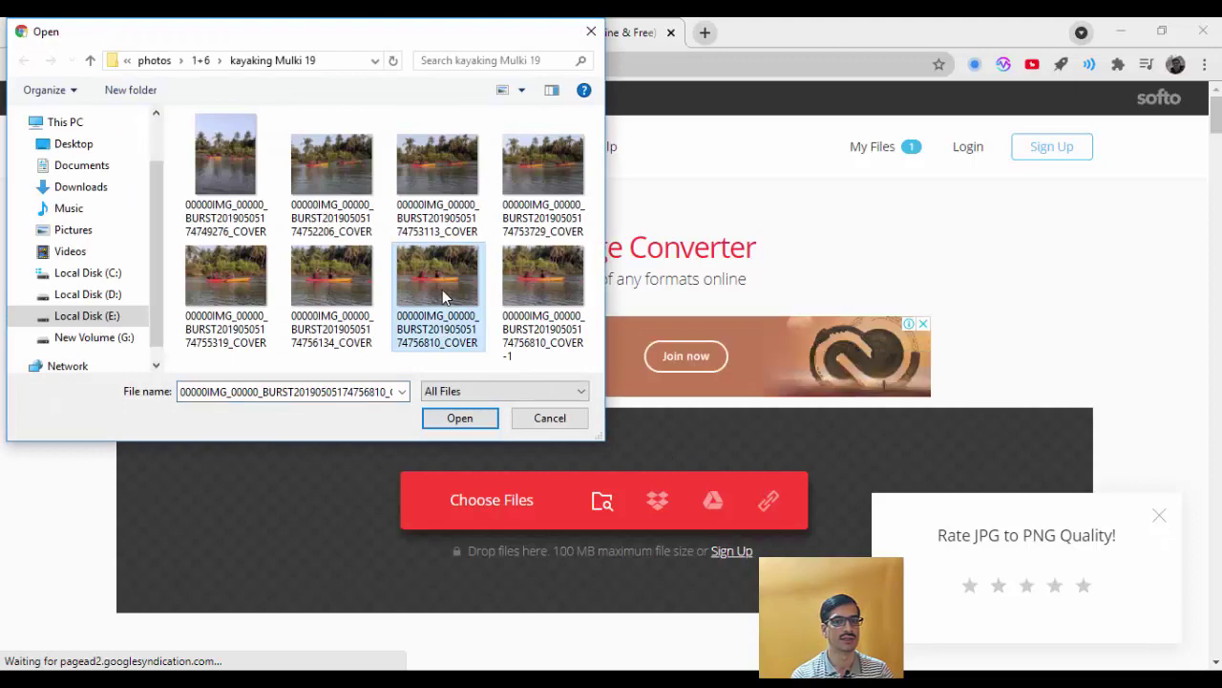
pyautogui.click(461, 418)
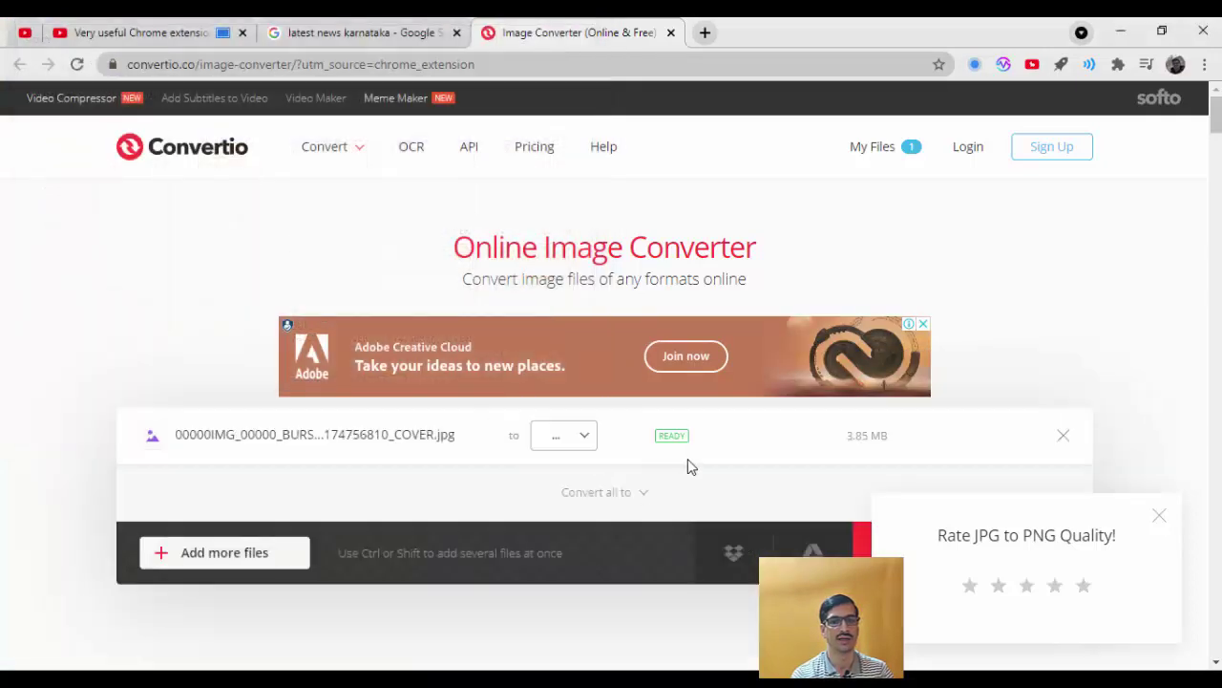
# - Choose PNG from the image formats as the photo's output format and start the conversion
pyautogui.click(566, 446)
pyautogui.moveTo(622, 391)
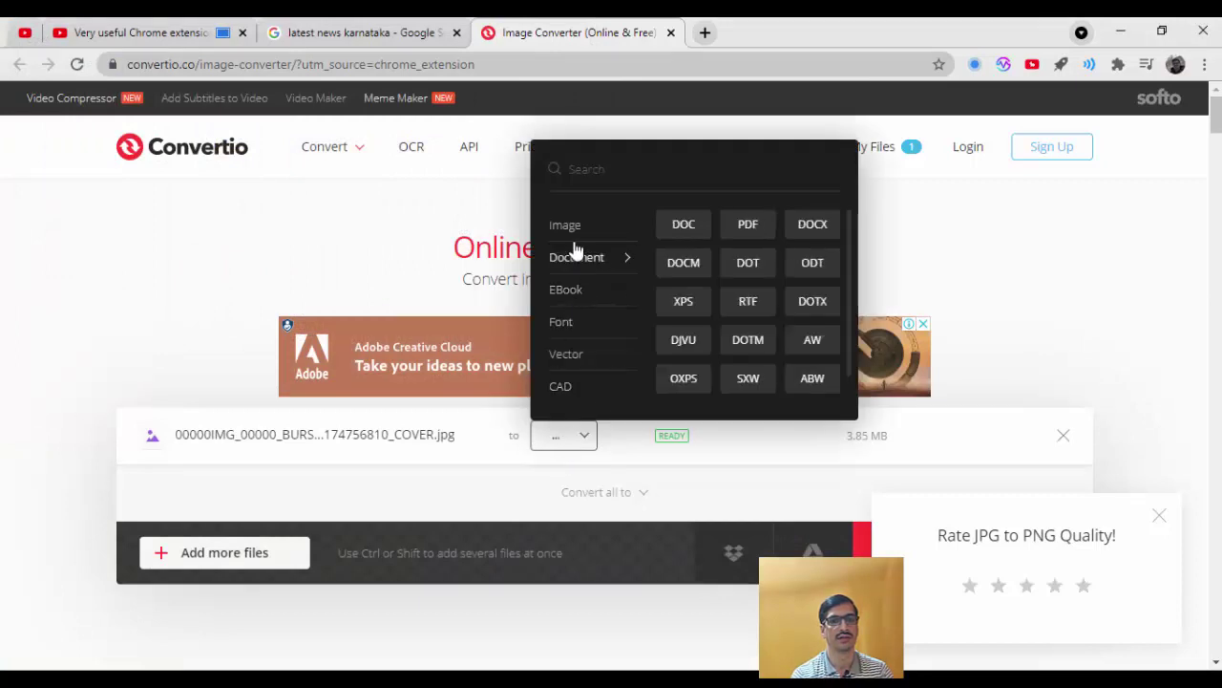
pyautogui.moveTo(573, 239)
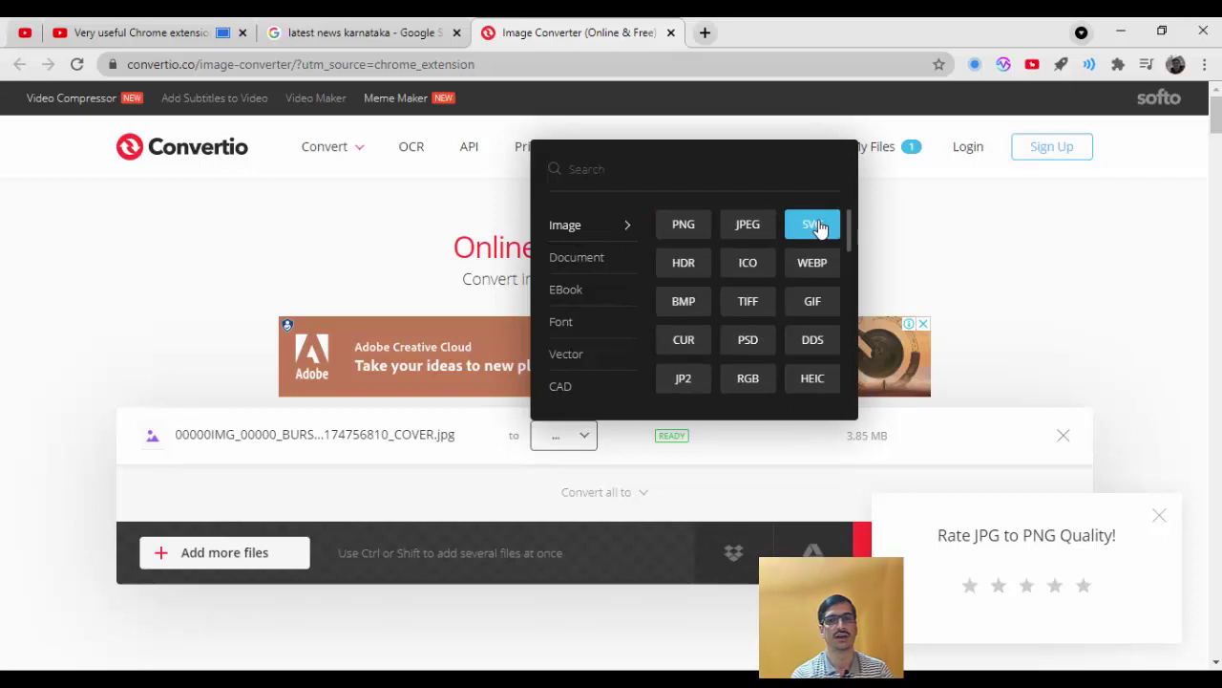
pyautogui.click(680, 224)
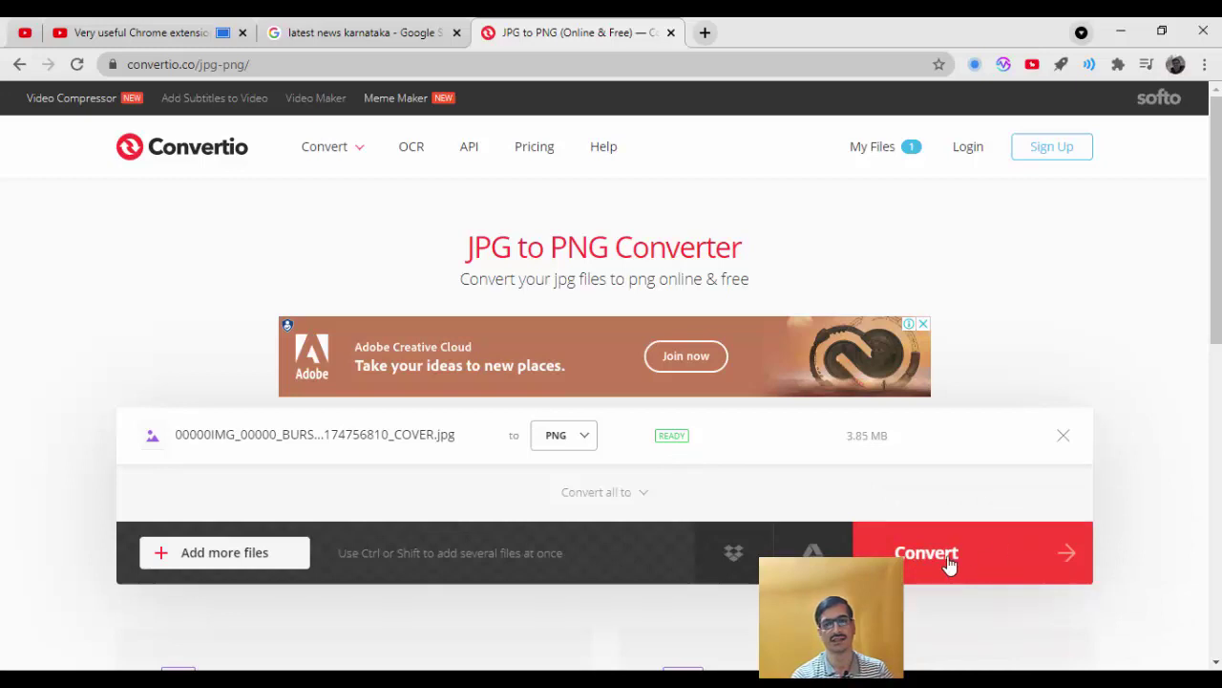
pyautogui.click(950, 564)
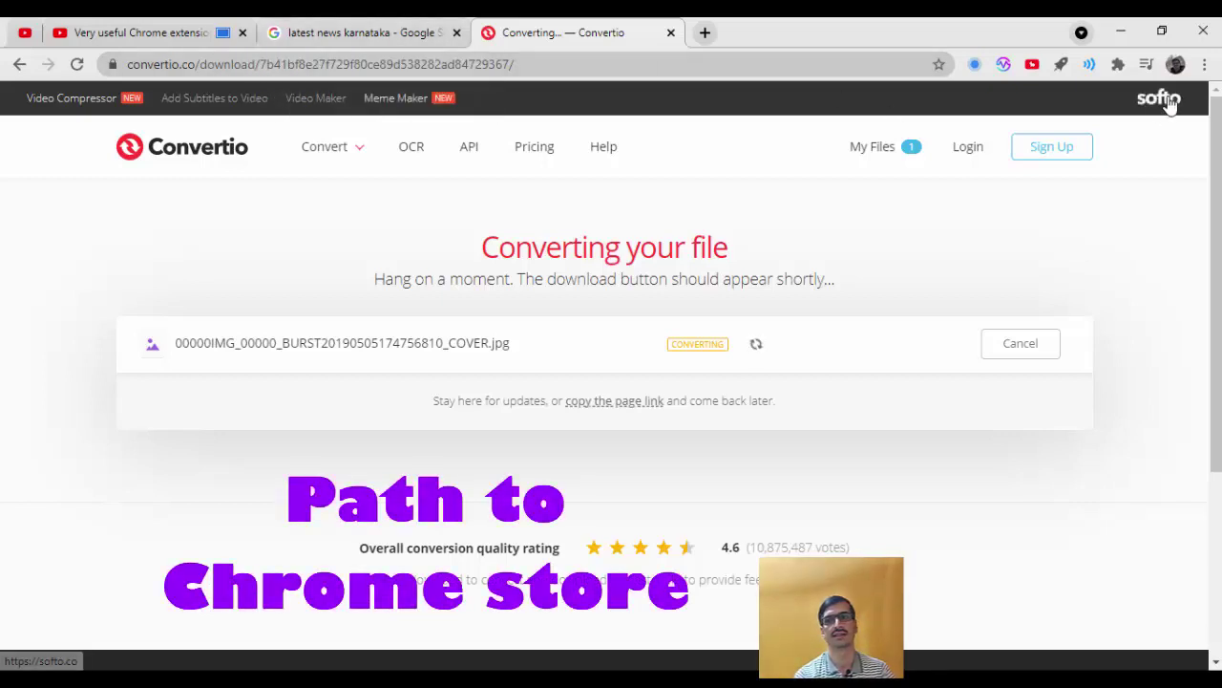
# - Open the browser's extensions management page by way of its settings
pyautogui.click(1204, 65)
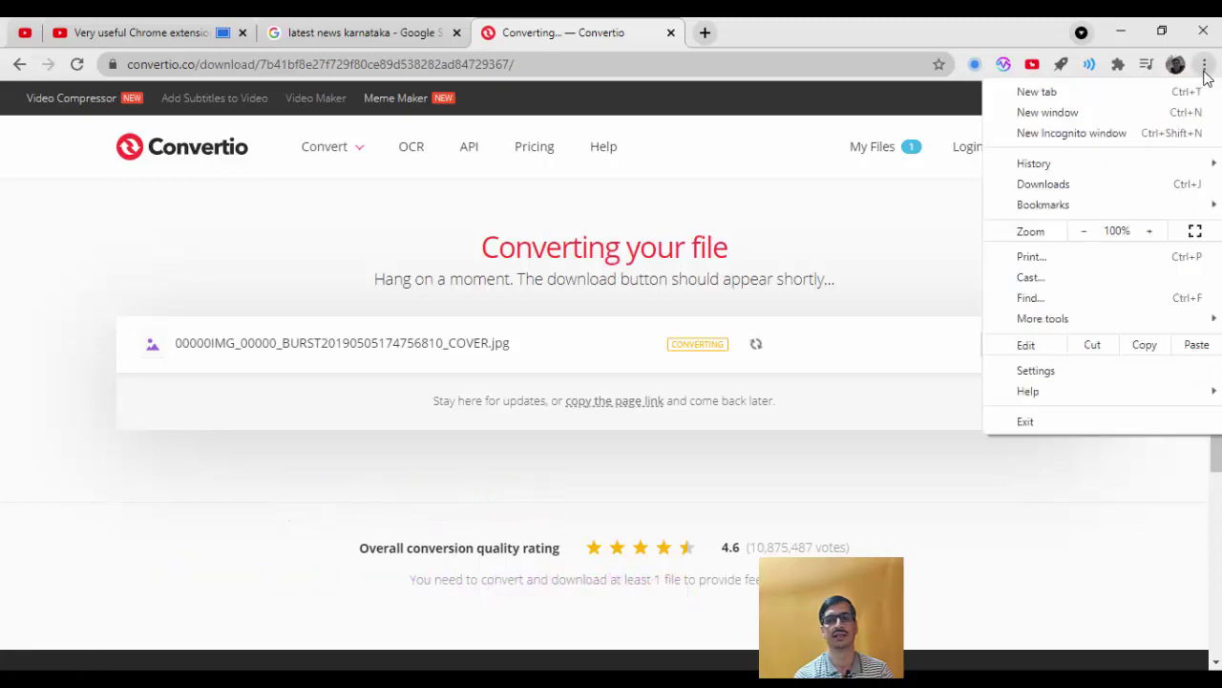
pyautogui.click(1052, 371)
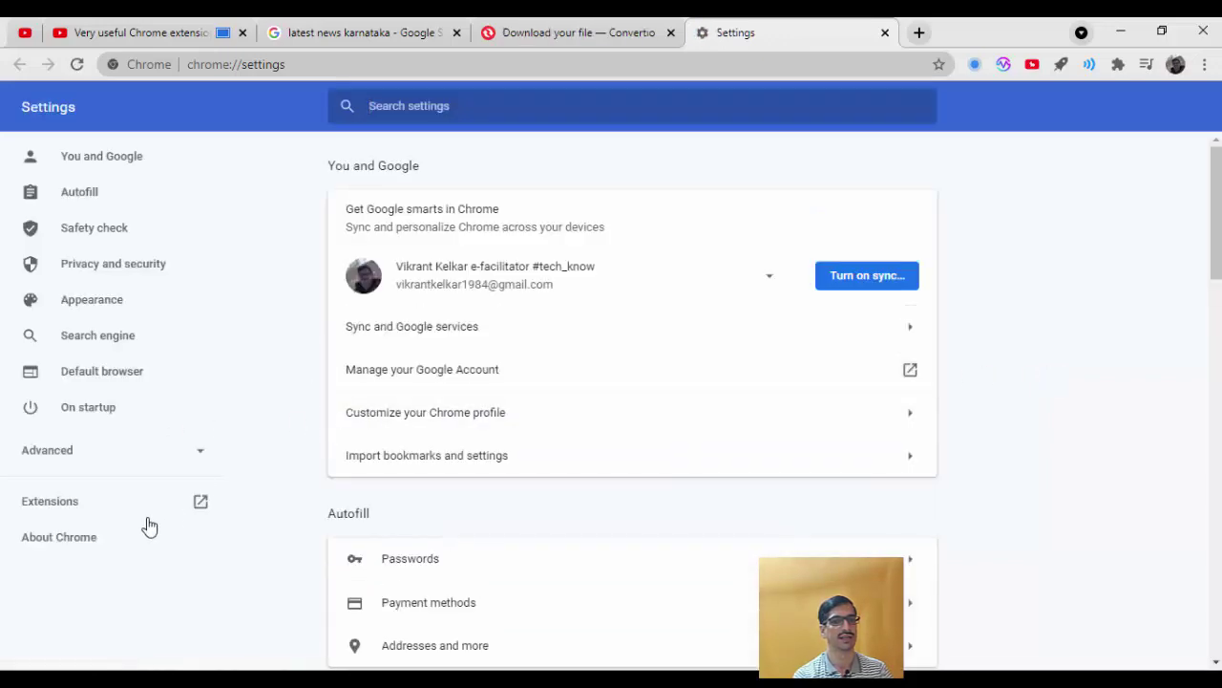
pyautogui.click(55, 507)
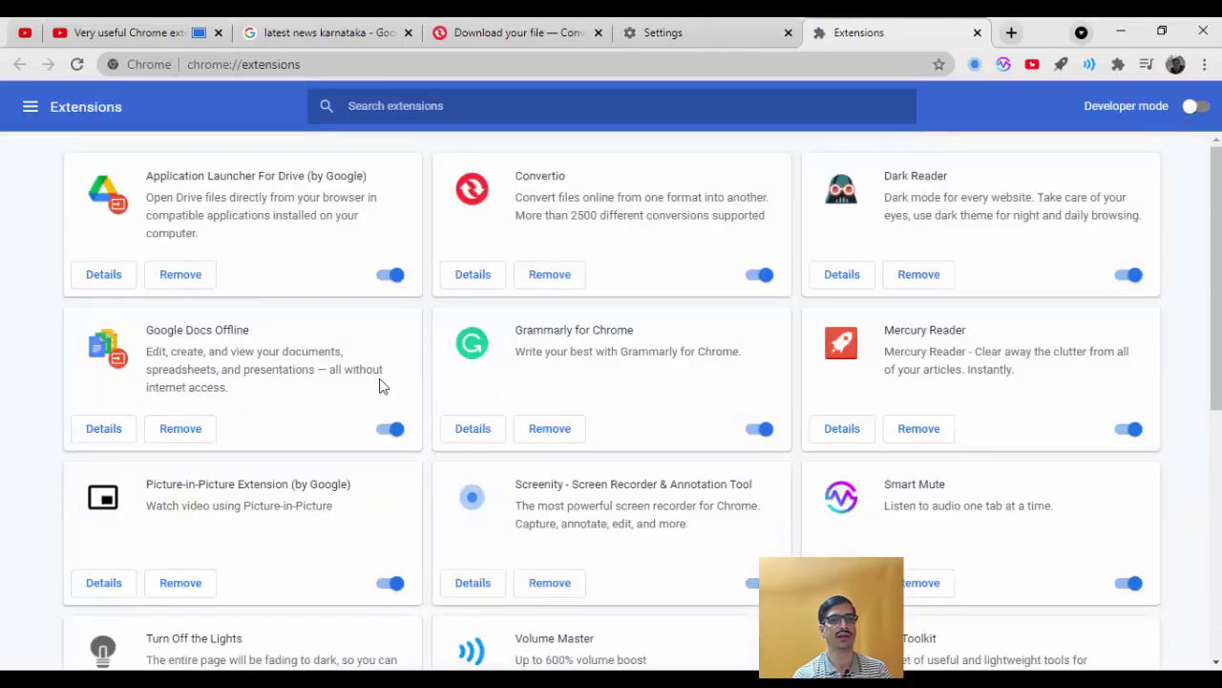
# - Open the Chrome Web Store from the extensions page and look over its extensions listing
pyautogui.click(31, 108)
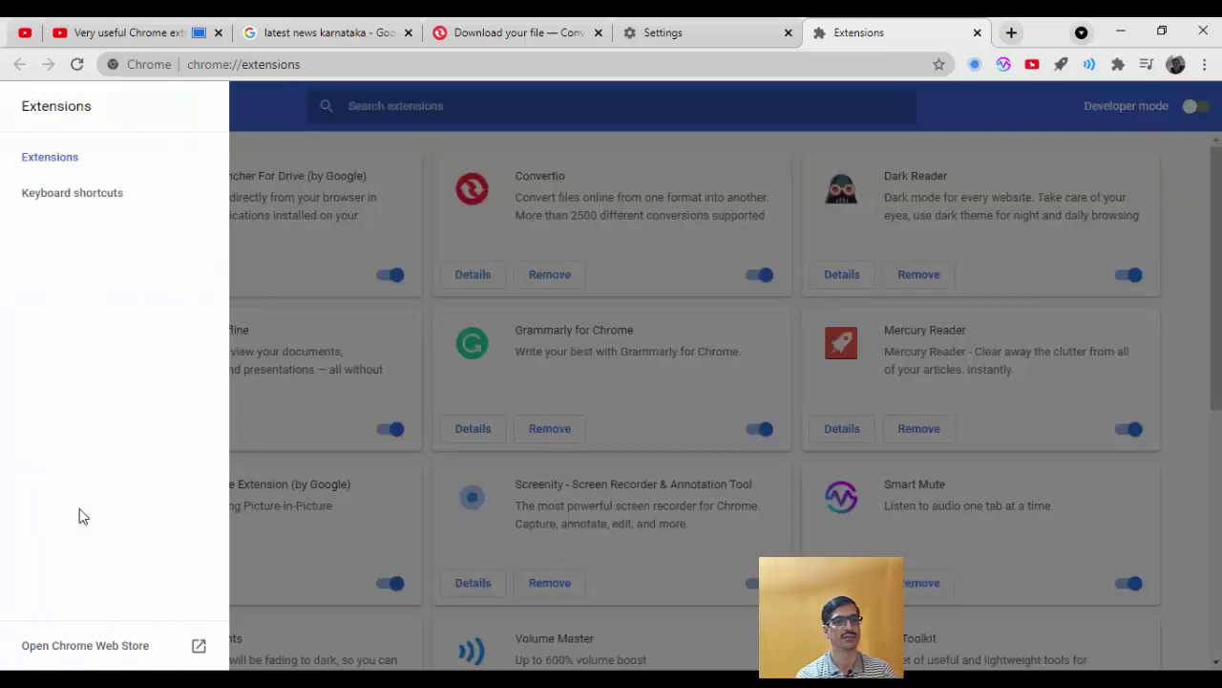
pyautogui.click(92, 647)
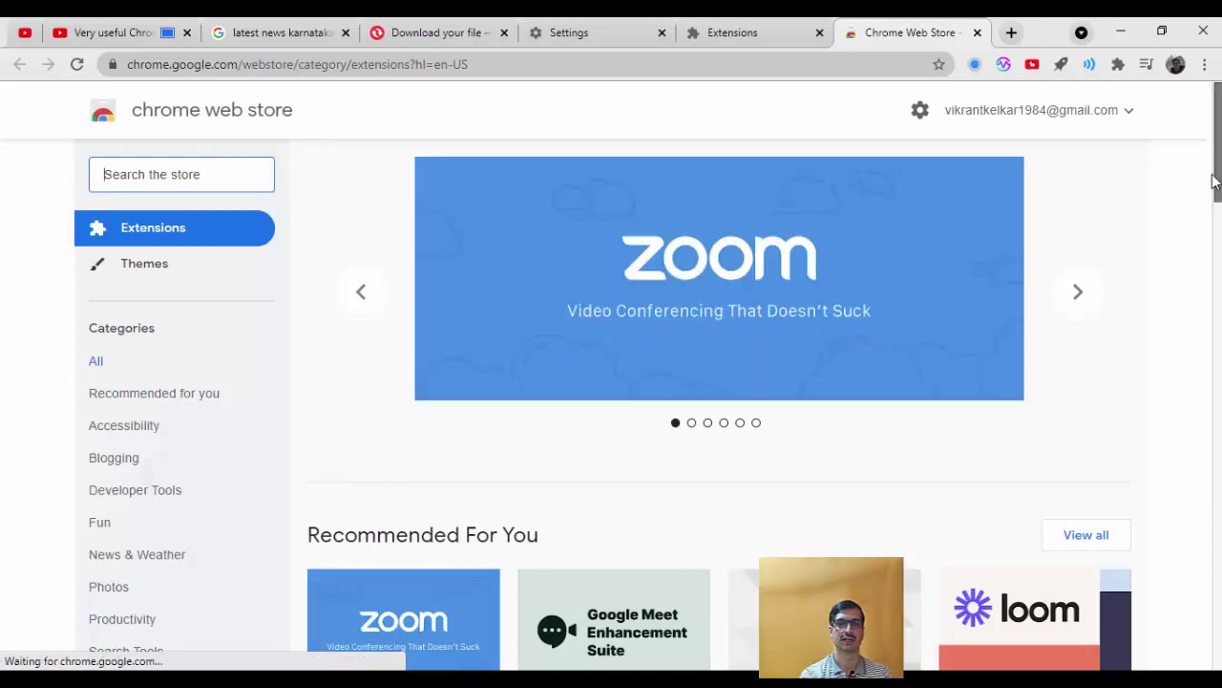
pyautogui.scroll(-4, 1215, 182)
pyautogui.scroll(4, 1215, 182)
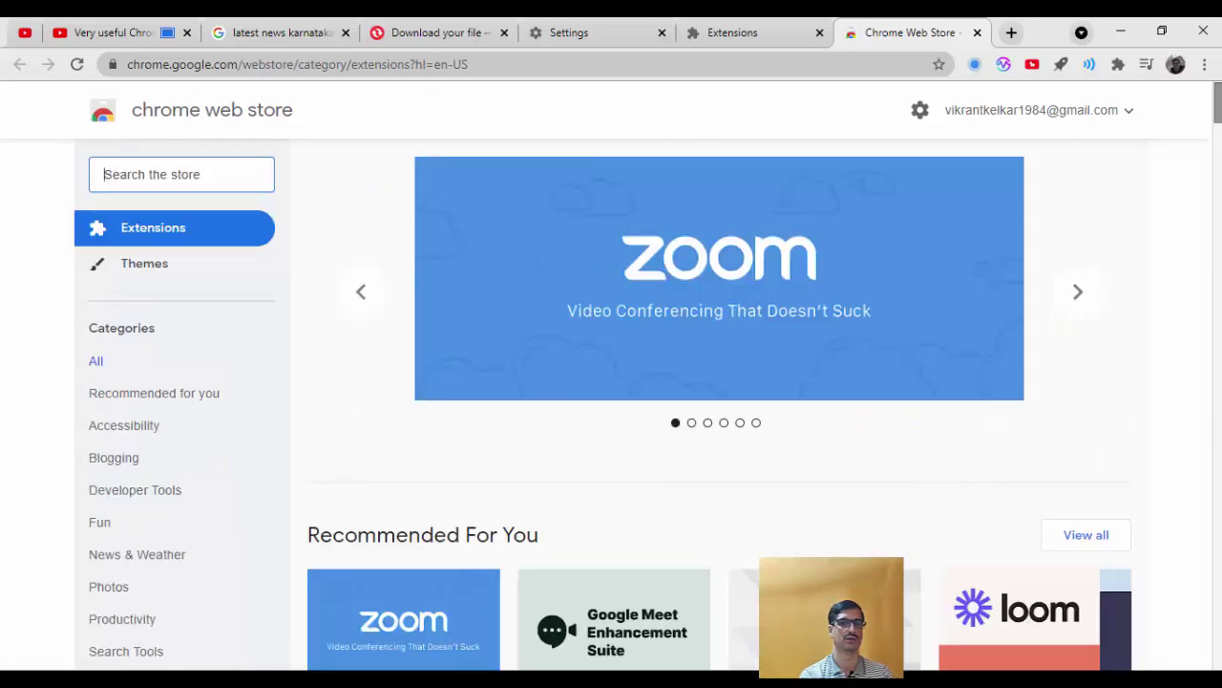
pyautogui.moveTo(552, 210)
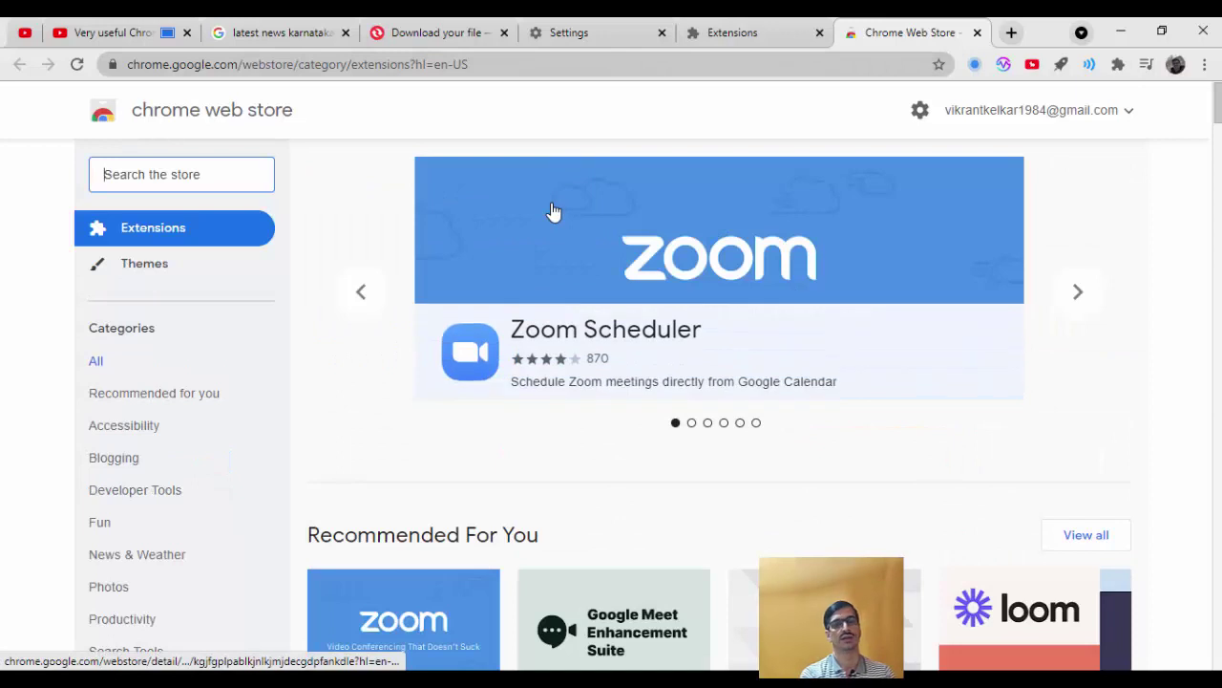